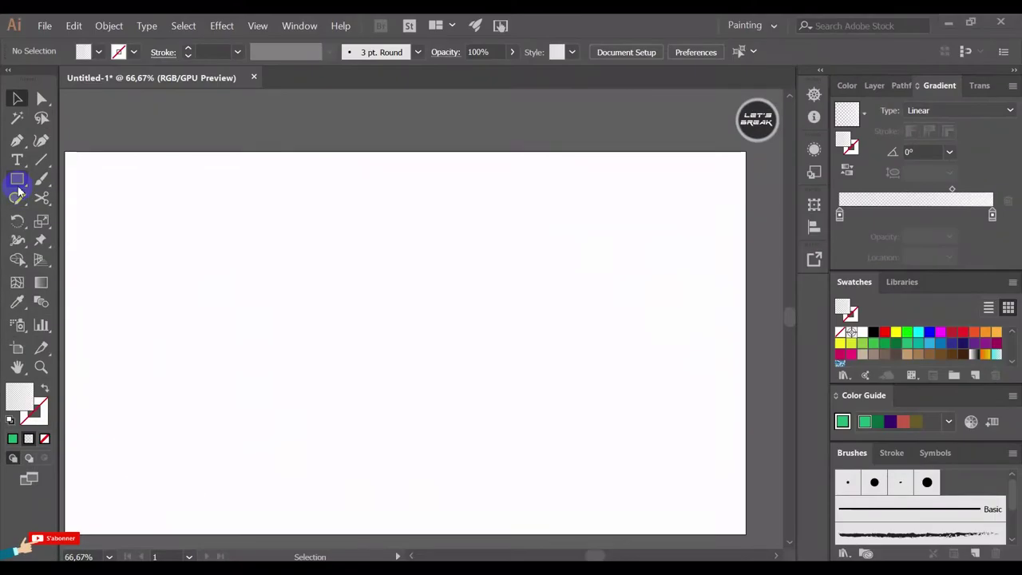
# In the blank Untitled-1 document, open the Rectangle Tool's flyout of basic shape tools
pyautogui.click(17, 185)
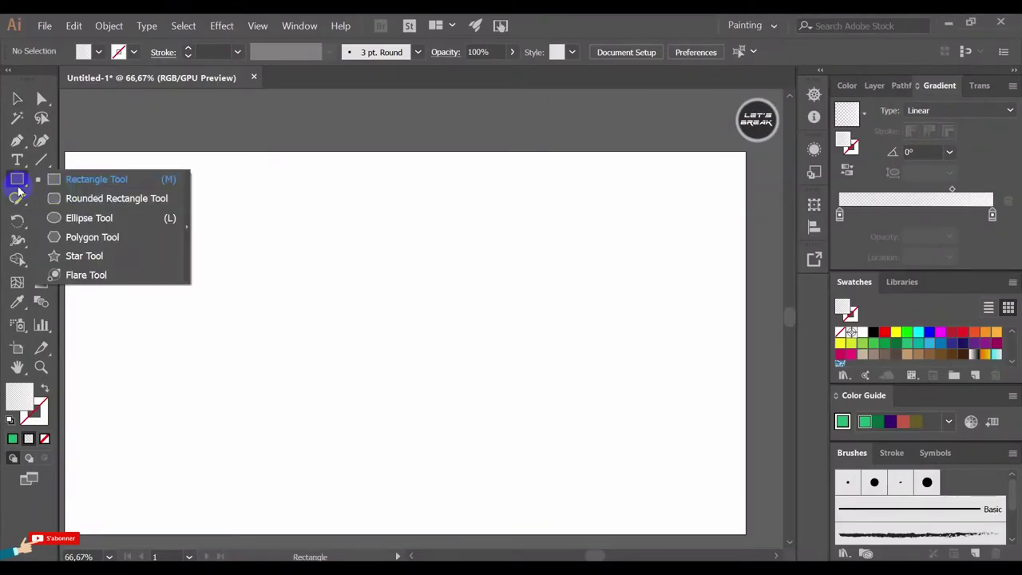
# Draw a small circle near the page centre and stretch its anchors into a tall teardrop
pyautogui.click(79, 218)
pyautogui.moveTo(377, 305); pyautogui.dragTo(396, 274)
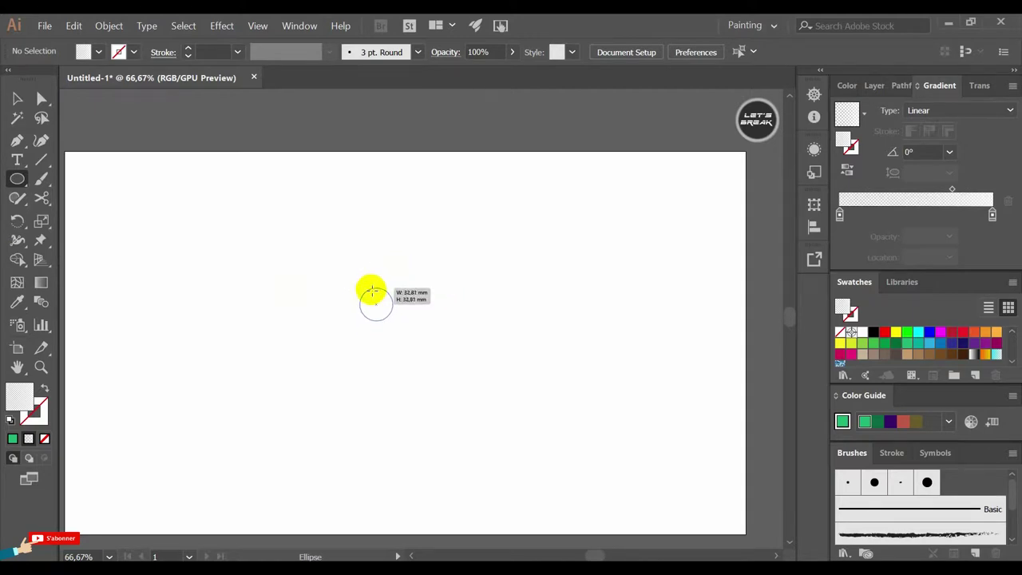
pyautogui.moveTo(396, 274); pyautogui.dragTo(366, 293)
pyautogui.click(40, 102)
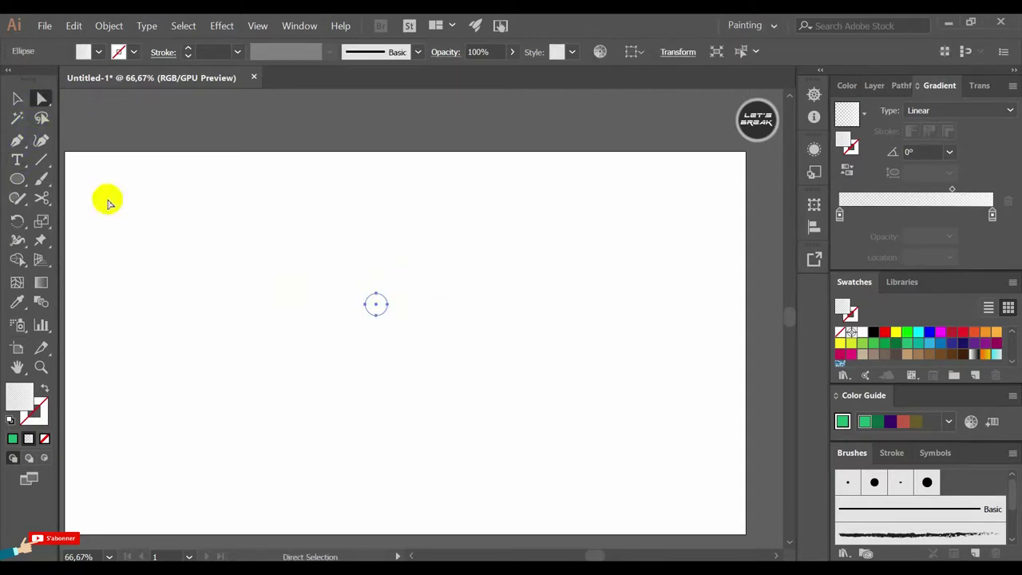
pyautogui.moveTo(375, 299); pyautogui.dragTo(378, 242)
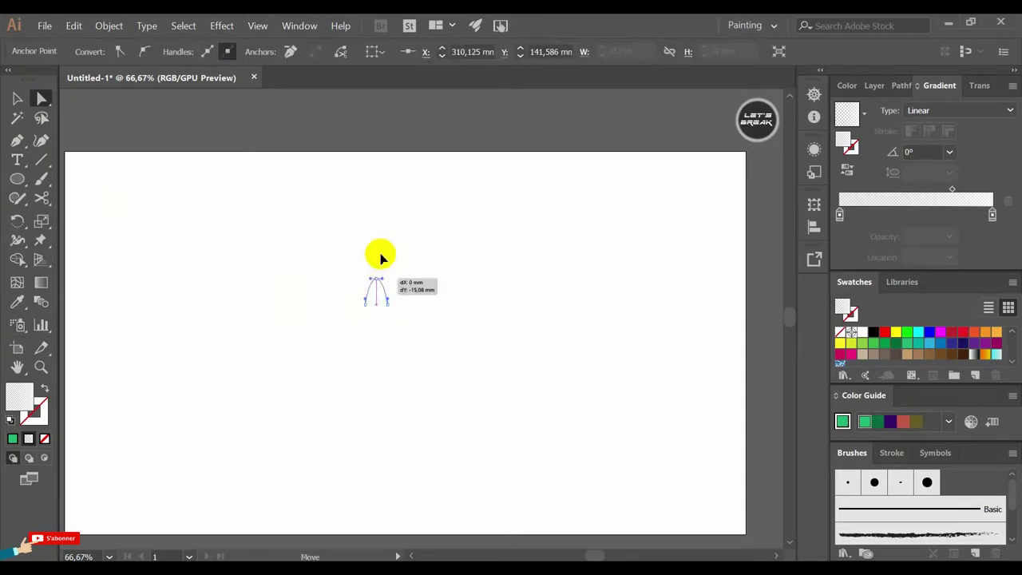
pyautogui.moveTo(378, 241); pyautogui.dragTo(376, 227)
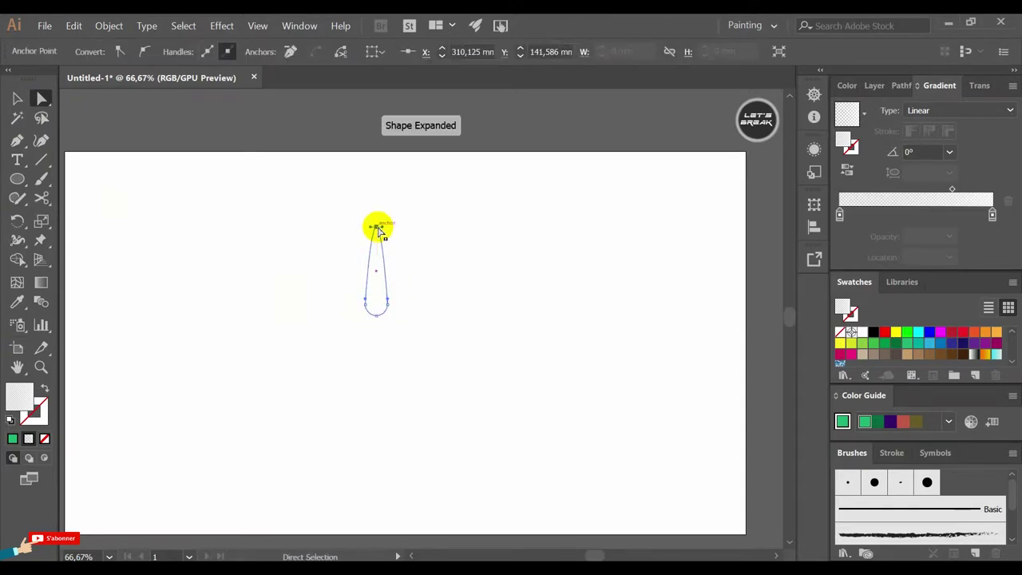
pyautogui.moveTo(376, 314); pyautogui.dragTo(377, 325)
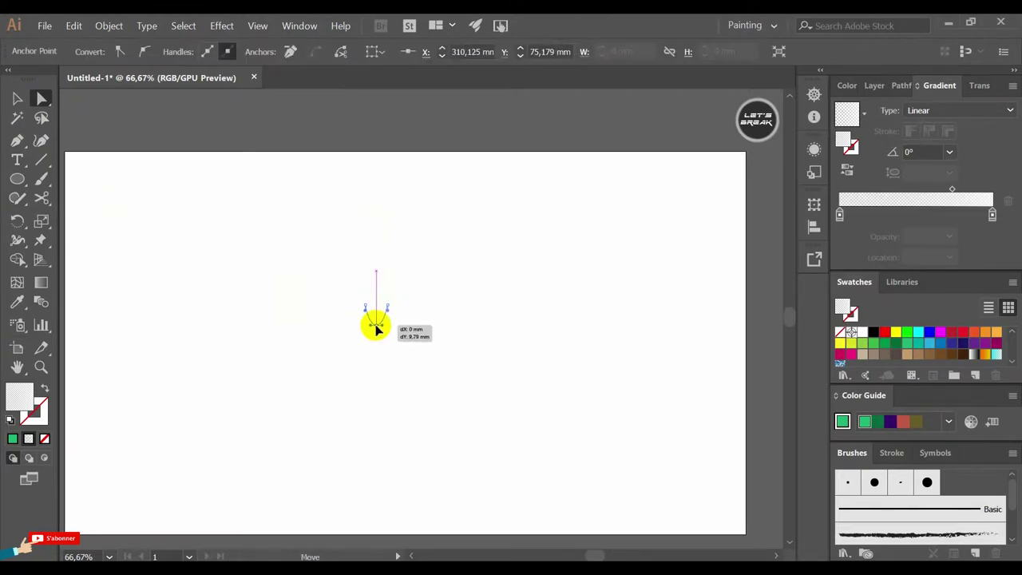
# Fill the teardrop with green #22B573 and no stroke
pyautogui.click(387, 306)
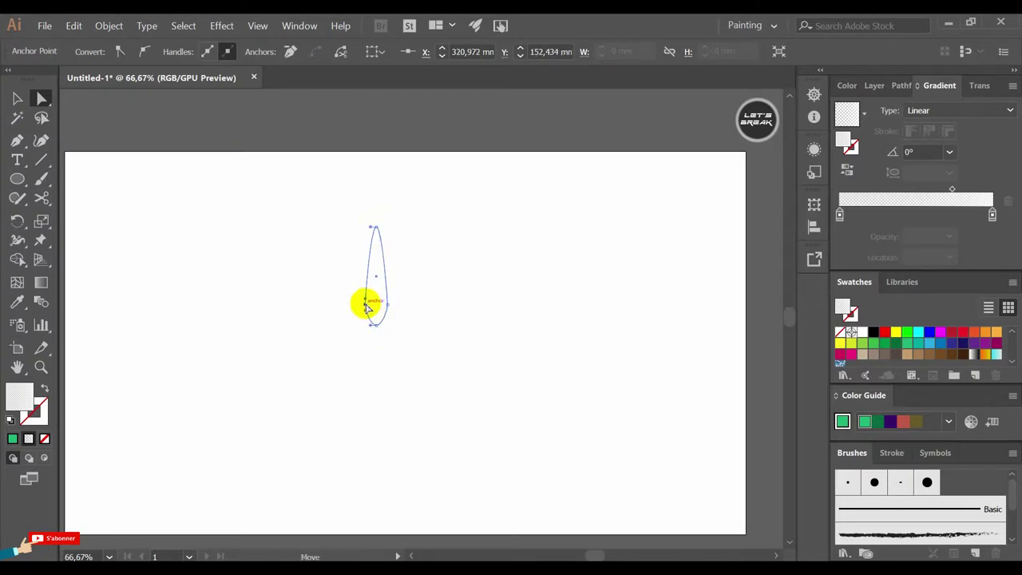
pyautogui.click(438, 237)
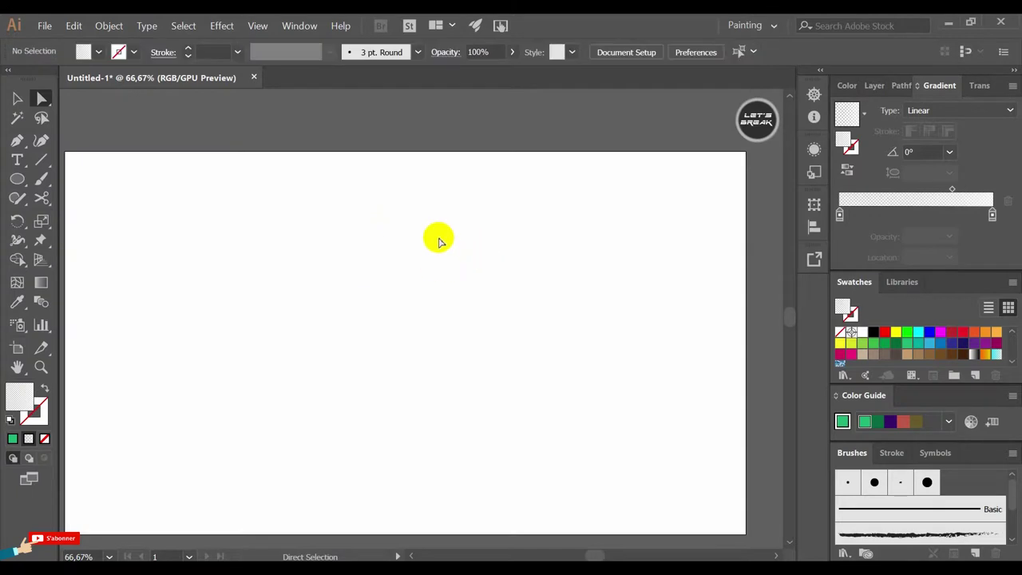
pyautogui.click(368, 275)
pyautogui.click(183, 287)
pyautogui.moveTo(475, 240); pyautogui.dragTo(256, 351)
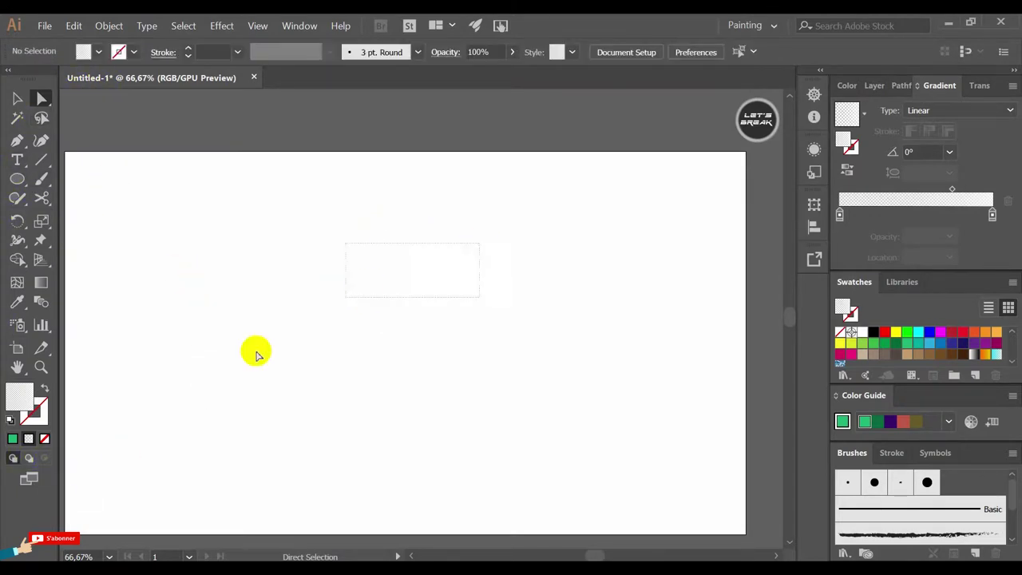
pyautogui.click(12, 438)
pyautogui.click(45, 438)
pyautogui.click(13, 438)
pyautogui.click(335, 353)
pyautogui.click(168, 430)
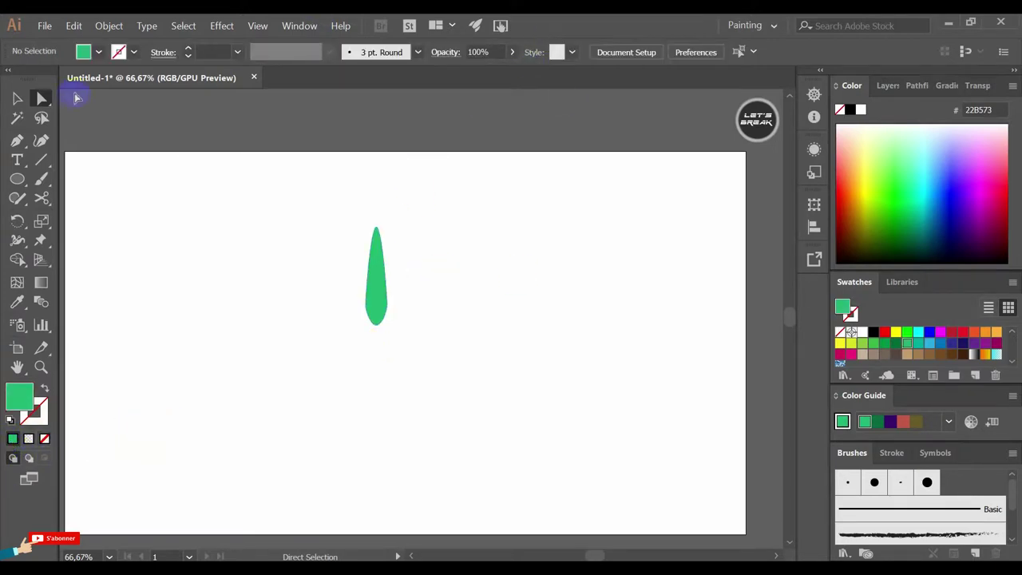
pyautogui.click(18, 140)
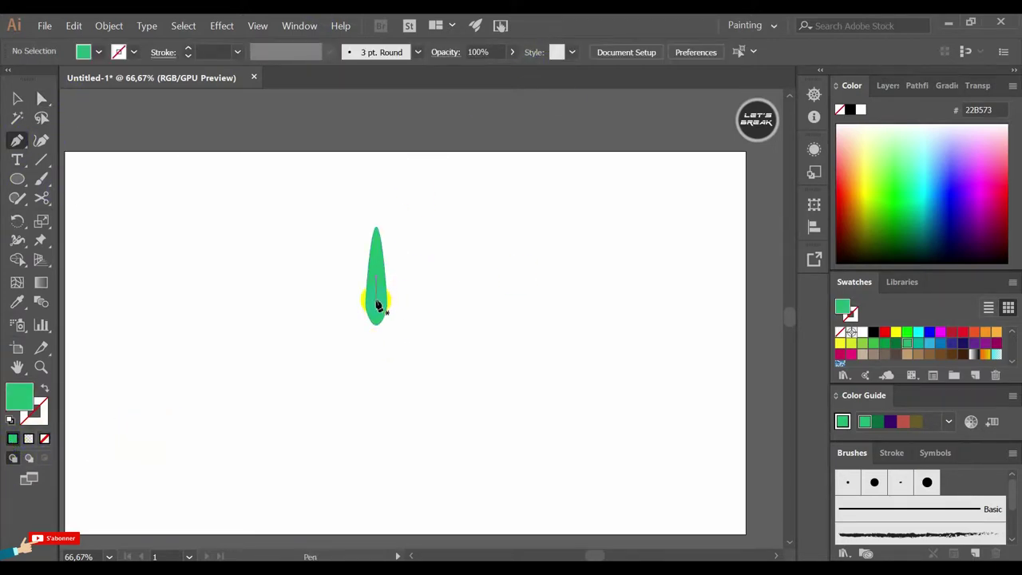
# Pen-draw a thin curved wick at the teardrop's base and fill it black #000000
pyautogui.moveTo(378, 304)
pyautogui.mouseDown()
pyautogui.moveTo(379, 354)
pyautogui.moveTo(375, 317)
pyautogui.moveTo(391, 299)
pyautogui.mouseUp()
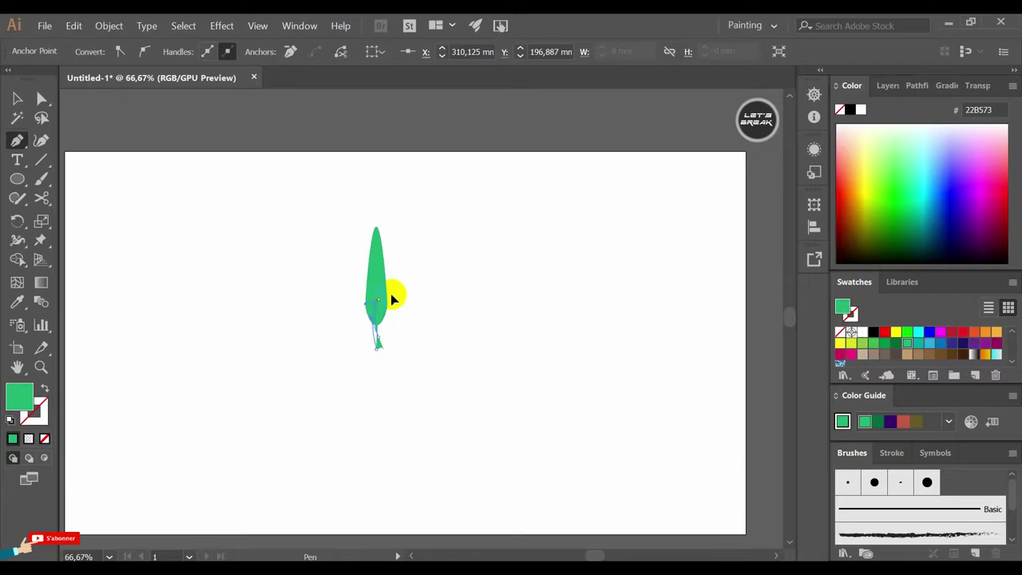
pyautogui.click(17, 99)
pyautogui.click(468, 371)
pyautogui.click(378, 342)
pyautogui.click(873, 332)
pyautogui.click(493, 335)
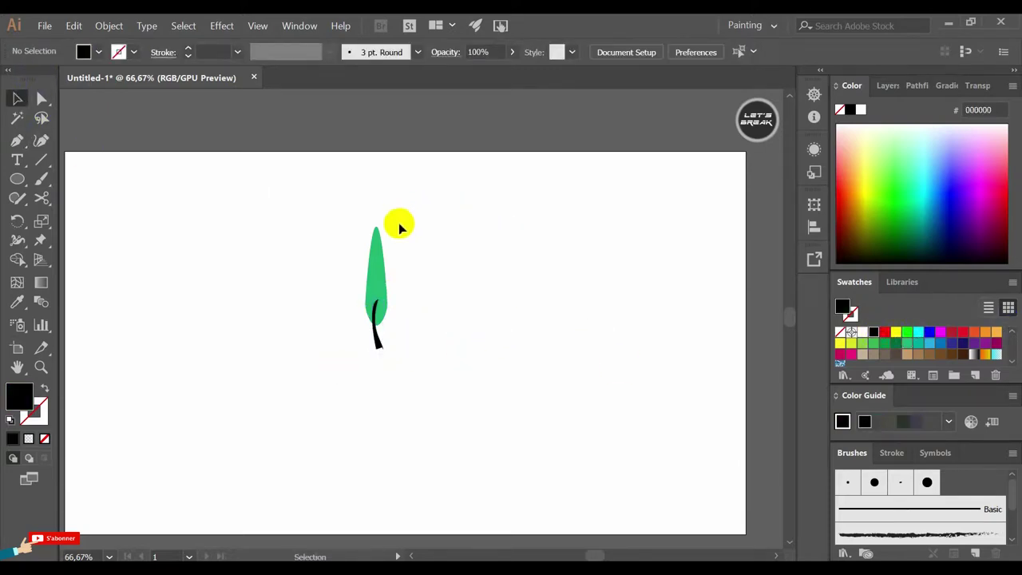
pyautogui.click(370, 263)
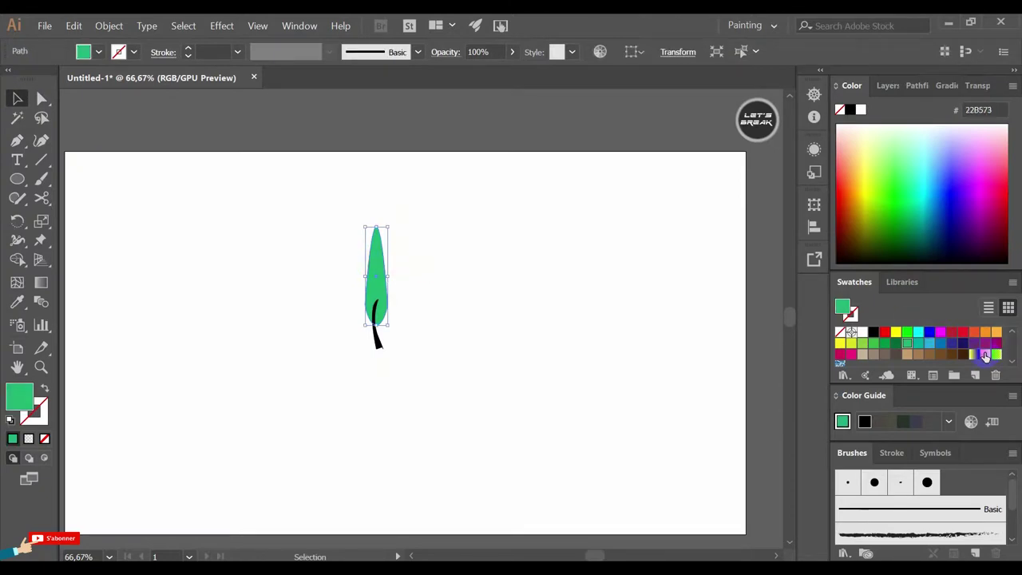
# Fill the teardrop with the orange-yellow gradient swatch at a 90° angle
pyautogui.click(985, 355)
pyautogui.click(630, 317)
pyautogui.moveTo(413, 235); pyautogui.dragTo(360, 277)
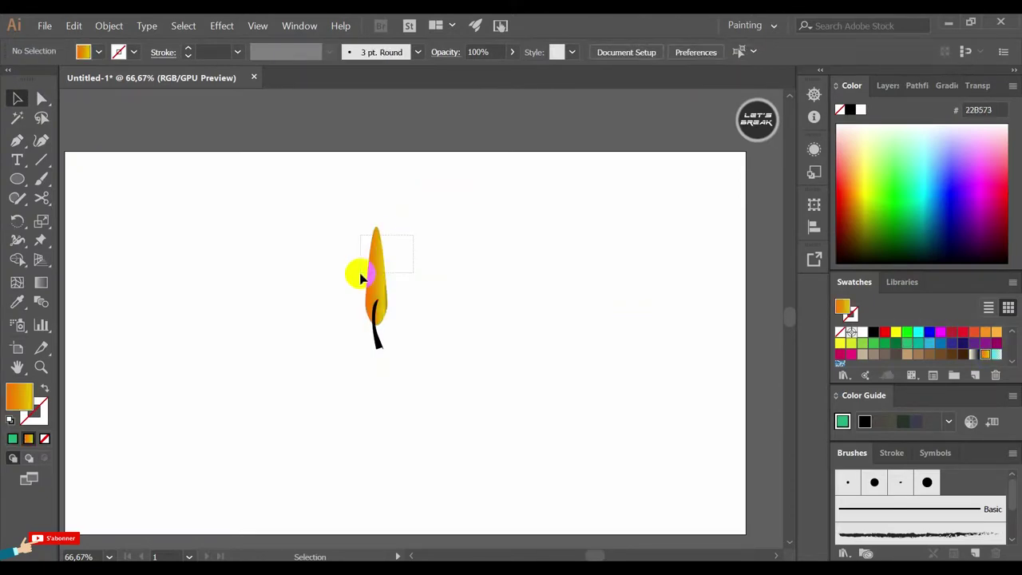
pyautogui.click(916, 85)
pyautogui.click(946, 85)
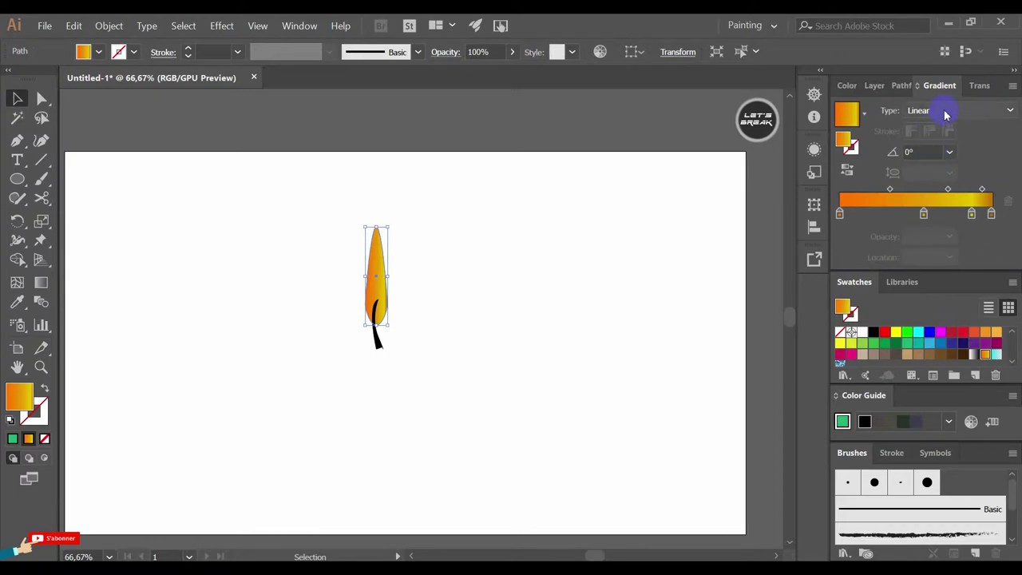
pyautogui.click(949, 152)
pyautogui.click(971, 241)
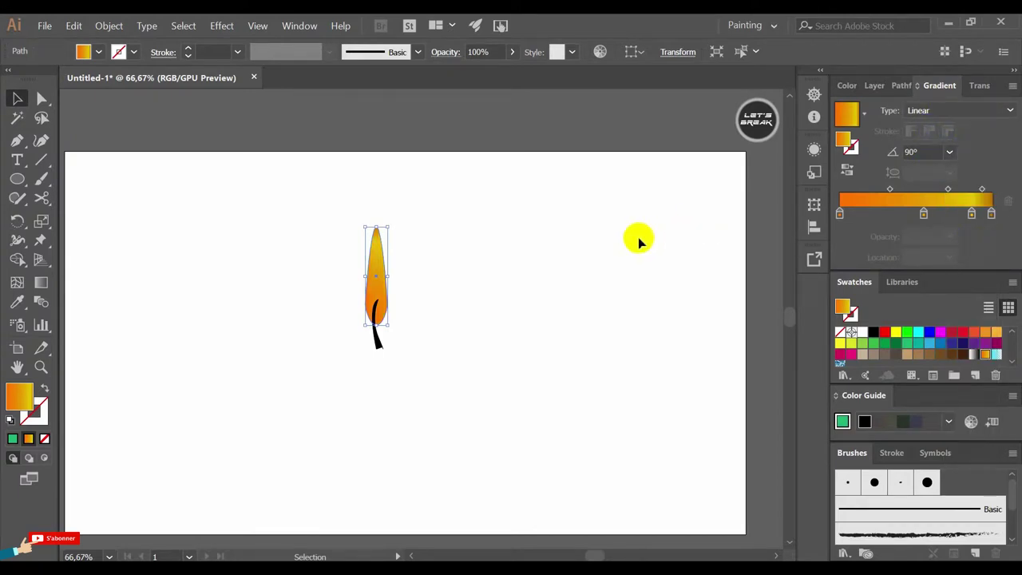
pyautogui.click(459, 114)
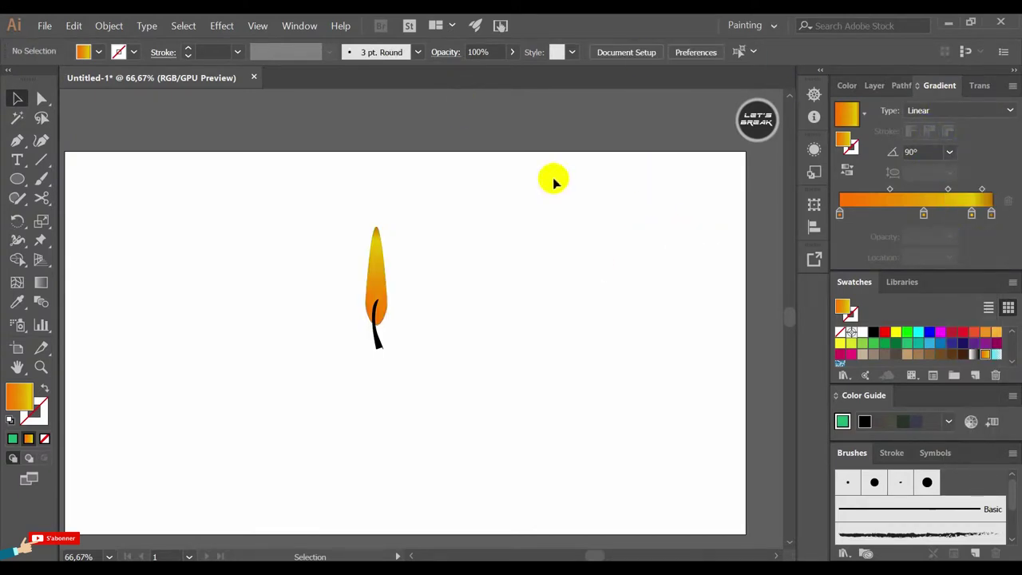
pyautogui.click(16, 177)
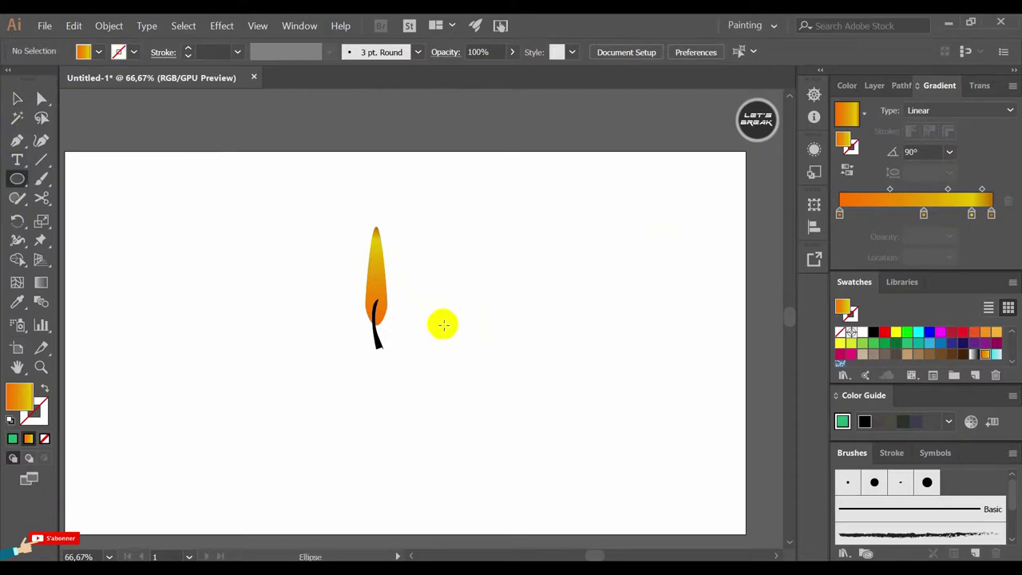
pyautogui.moveTo(329, 348); pyautogui.dragTo(487, 351)
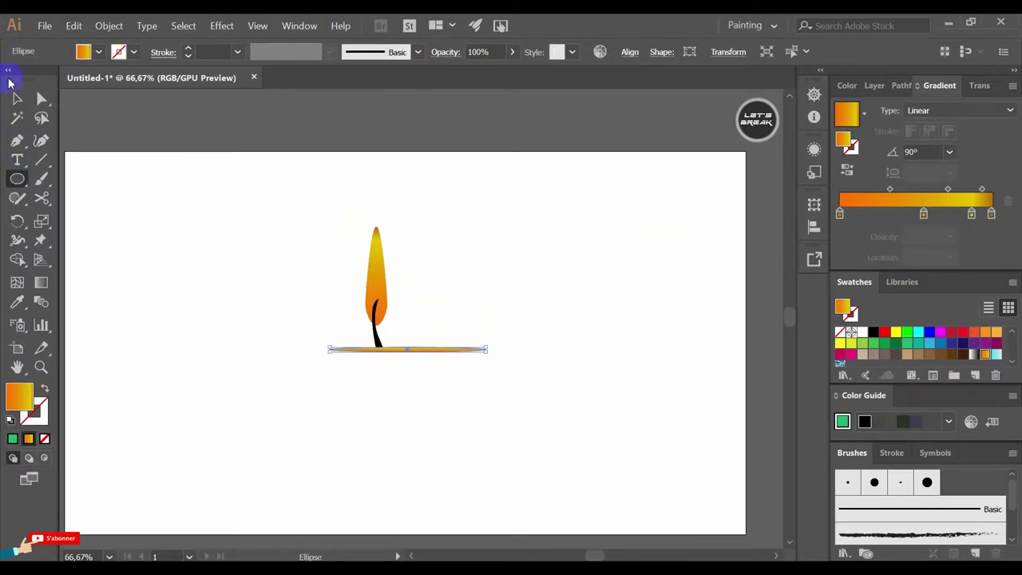
pyautogui.click(17, 97)
pyautogui.moveTo(410, 357); pyautogui.dragTo(383, 359)
pyautogui.click(379, 388)
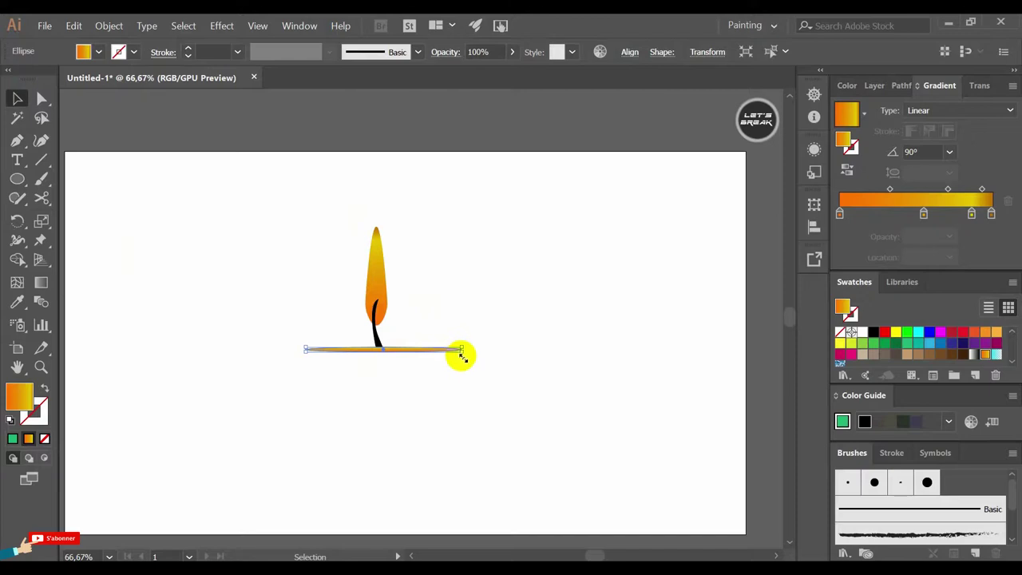
pyautogui.moveTo(462, 356); pyautogui.dragTo(460, 354)
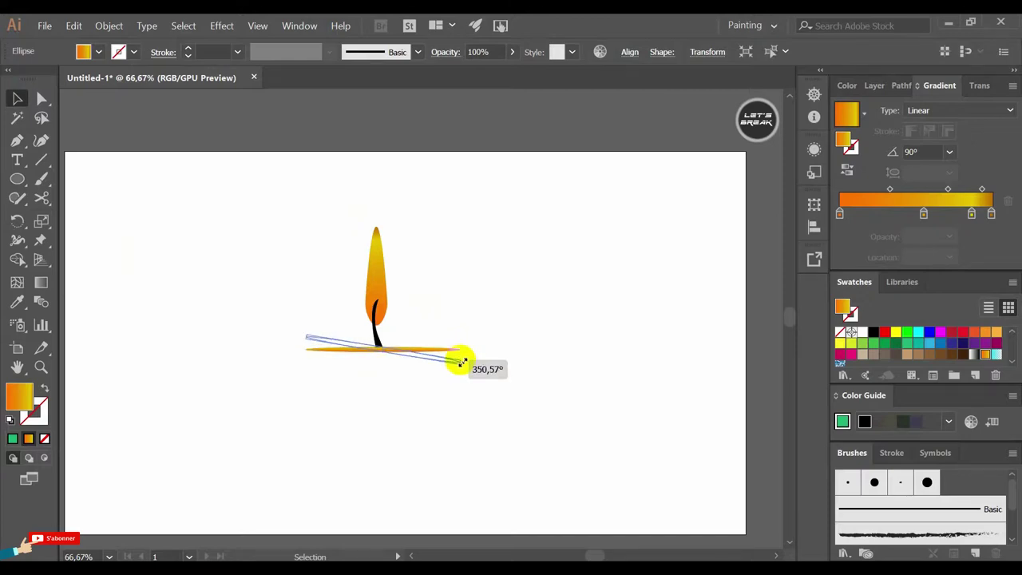
pyautogui.moveTo(463, 348); pyautogui.dragTo(481, 360)
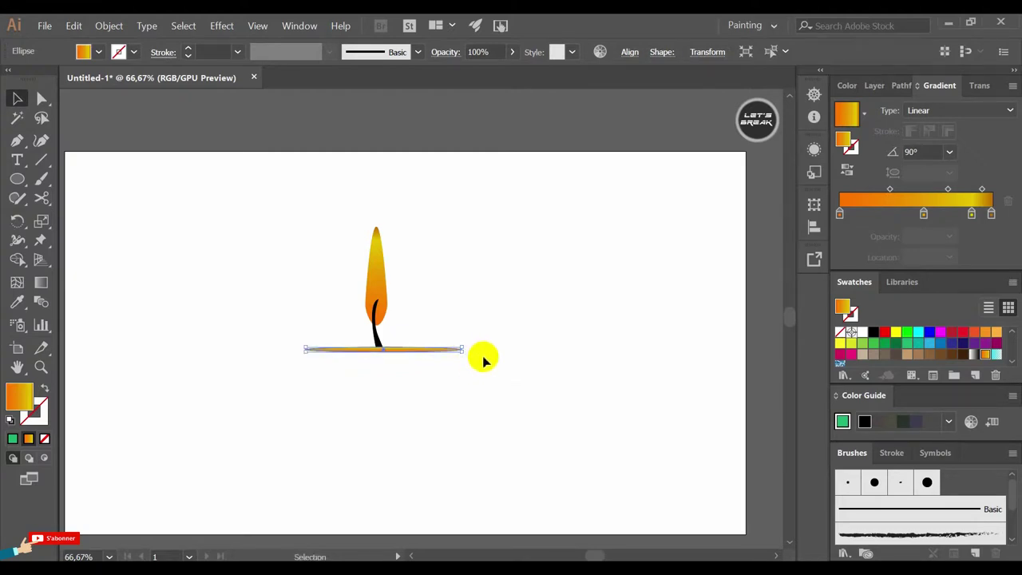
pyautogui.press('Delete')
pyautogui.press('l')
pyautogui.moveTo(316, 352)
pyautogui.mouseDown()
pyautogui.moveTo(322, 364)
pyautogui.moveTo(470, 383)
pyautogui.mouseUp()
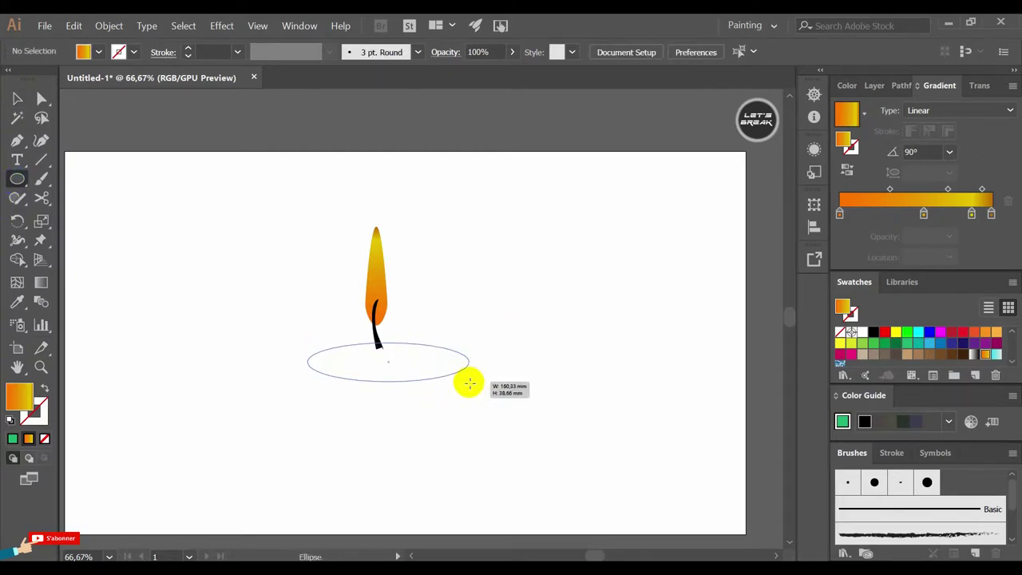
# Finish the flat gradient ellipse, nudge it under the wick, and bring the wick to front
pyautogui.moveTo(470, 383); pyautogui.dragTo(471, 368)
pyautogui.click(16, 99)
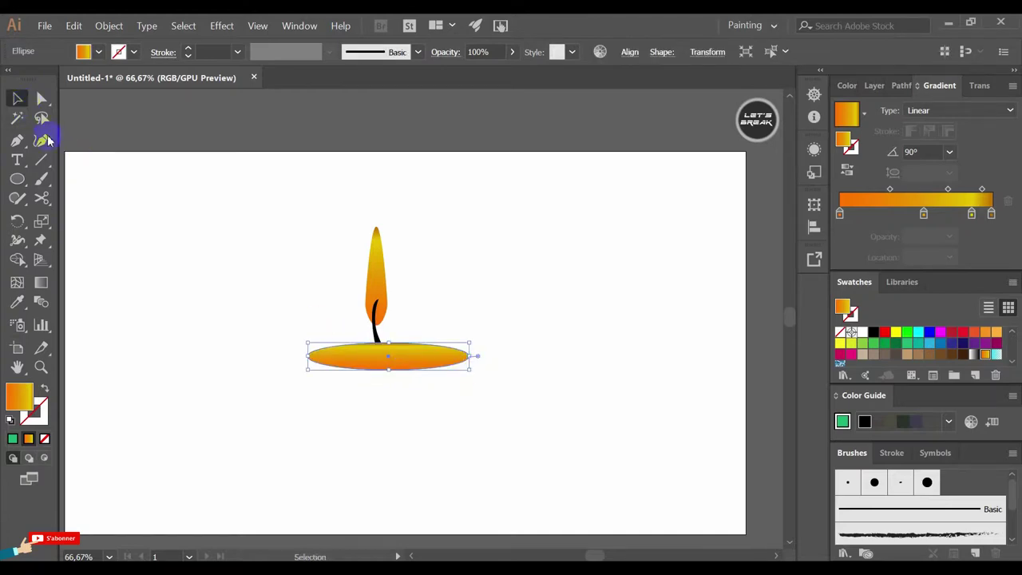
pyautogui.moveTo(375, 365); pyautogui.dragTo(367, 365)
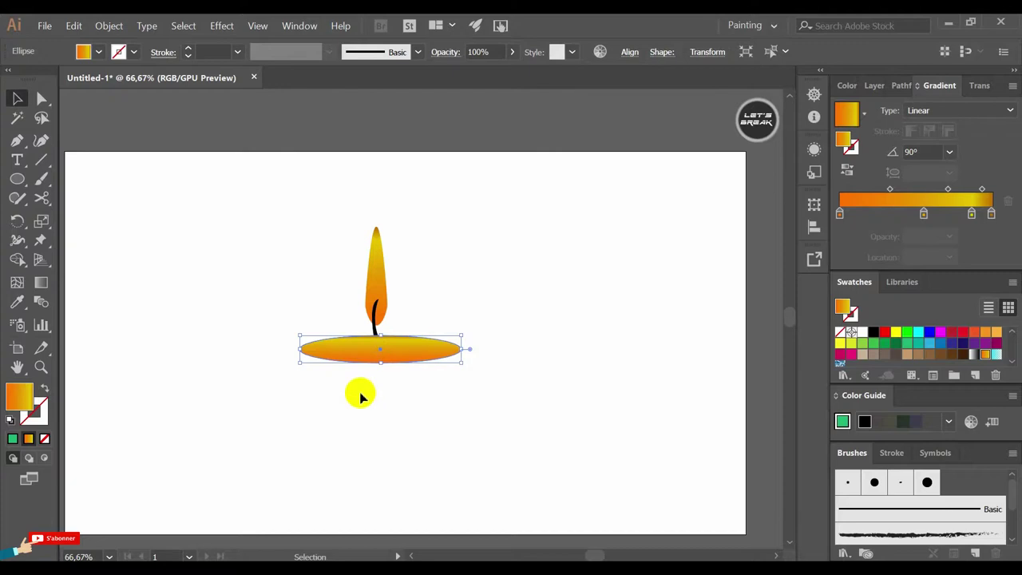
pyautogui.click(368, 354)
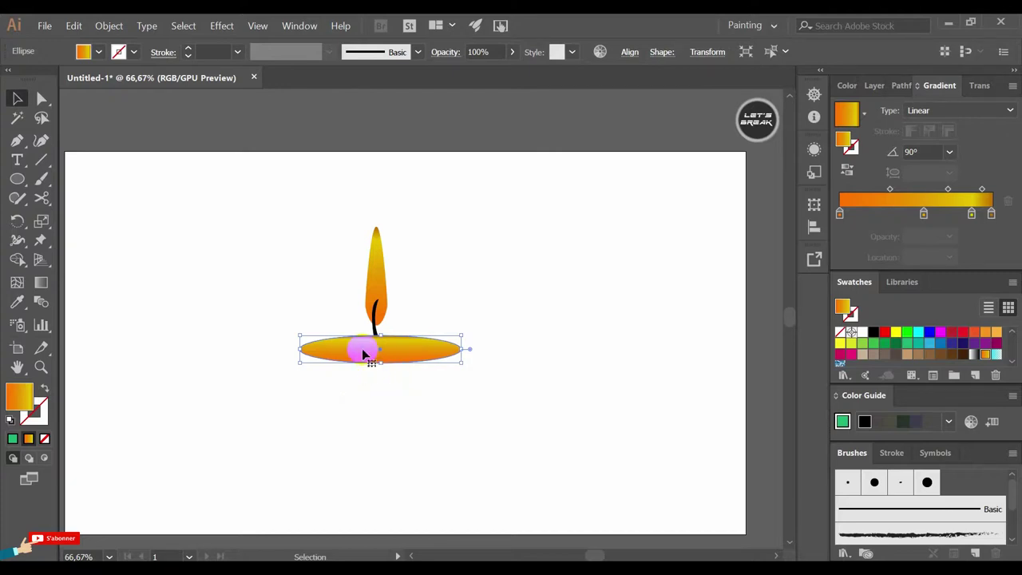
pyautogui.rightClick(375, 327)
pyautogui.moveTo(408, 266)
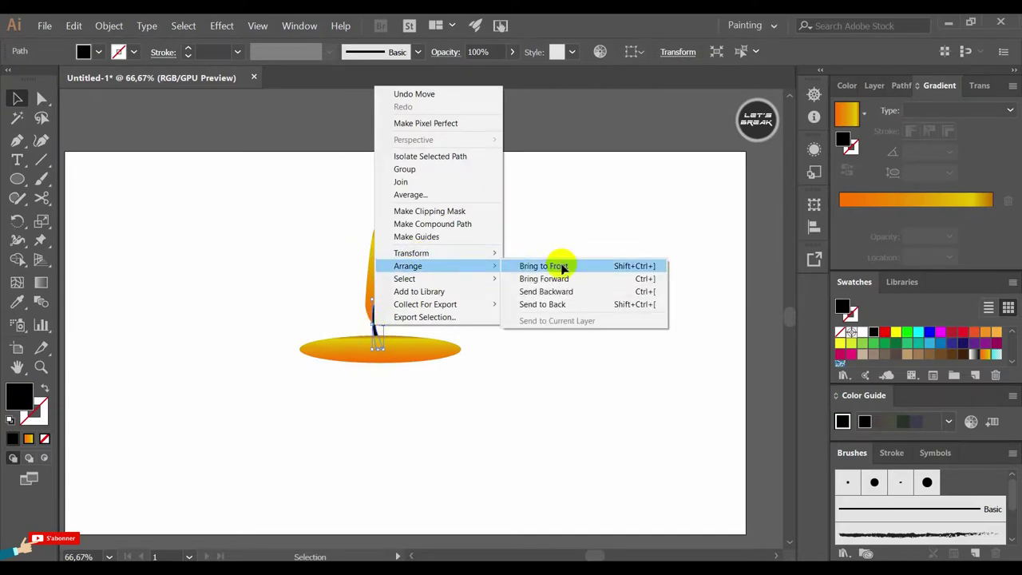
pyautogui.click(561, 265)
pyautogui.click(432, 425)
# Make the base ellipse's gradient radial and reversed so yellow sits in the centre
pyautogui.click(407, 354)
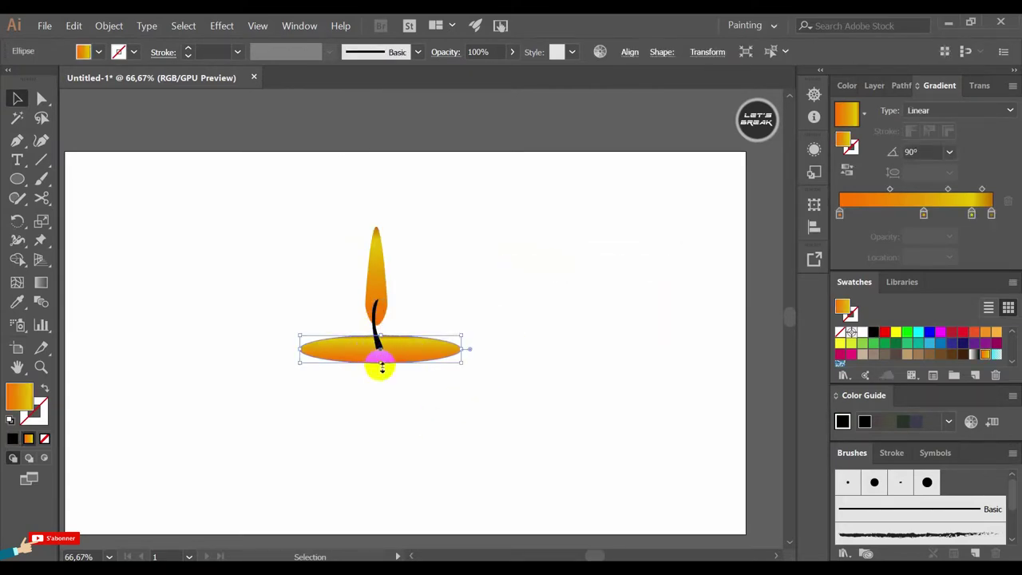
pyautogui.click(926, 110)
pyautogui.click(934, 142)
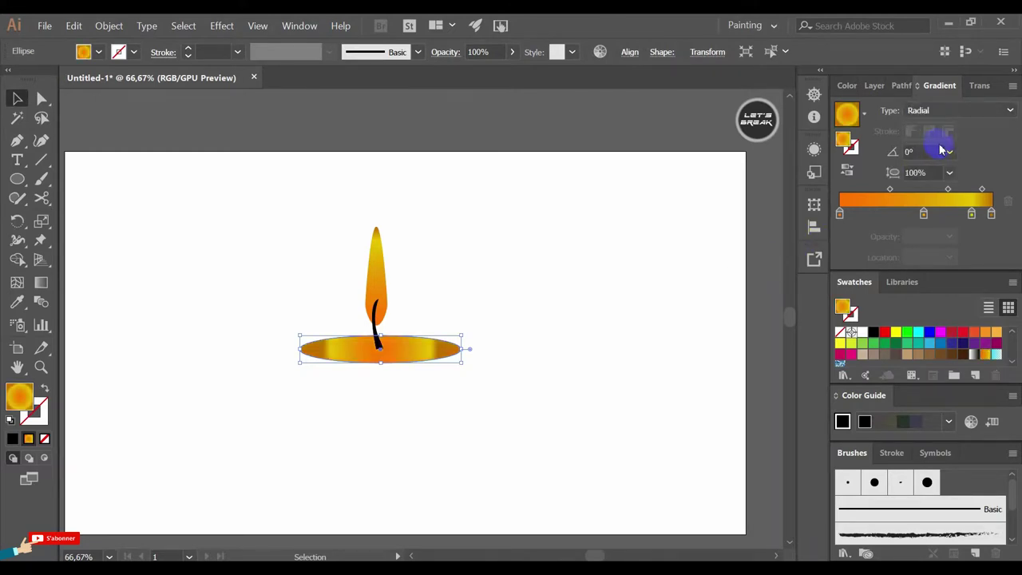
pyautogui.click(847, 175)
pyautogui.click(859, 214)
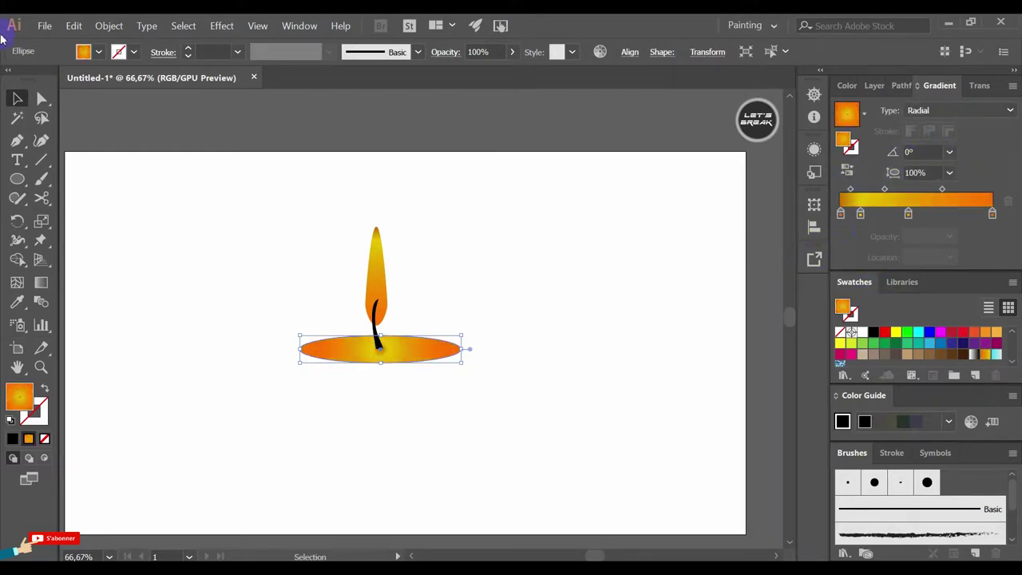
pyautogui.click(636, 334)
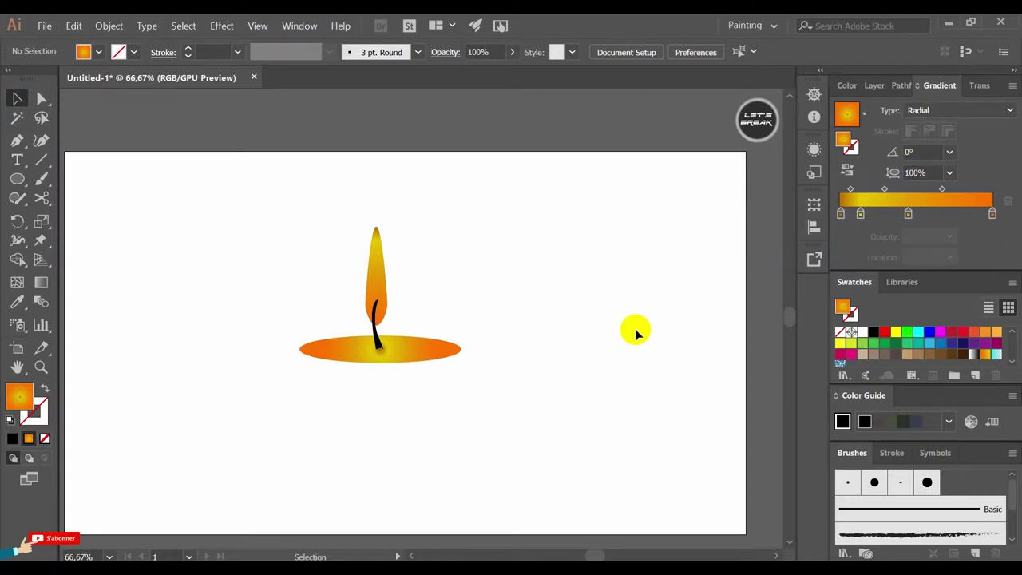
# Draw a thinner ellipse just below the base ellipse
pyautogui.click(17, 178)
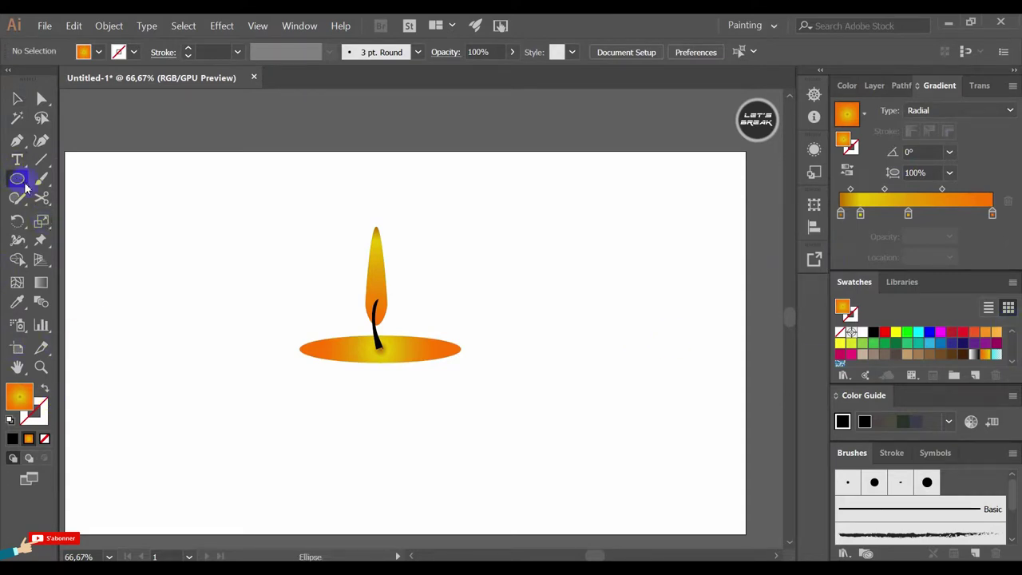
pyautogui.moveTo(308, 364)
pyautogui.mouseDown()
pyautogui.moveTo(398, 383)
pyautogui.moveTo(453, 371)
pyautogui.mouseUp()
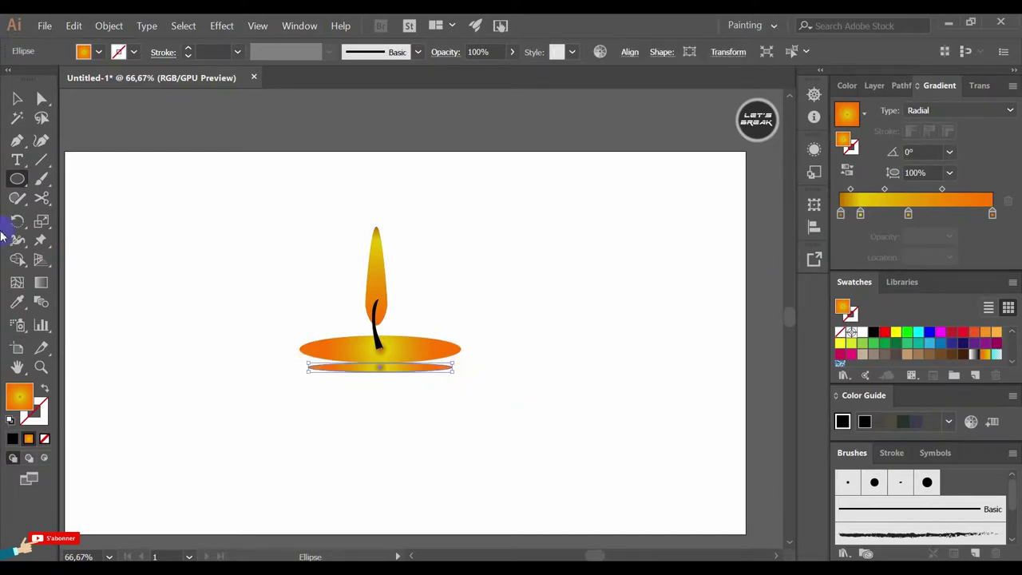
pyautogui.click(19, 99)
pyautogui.click(352, 458)
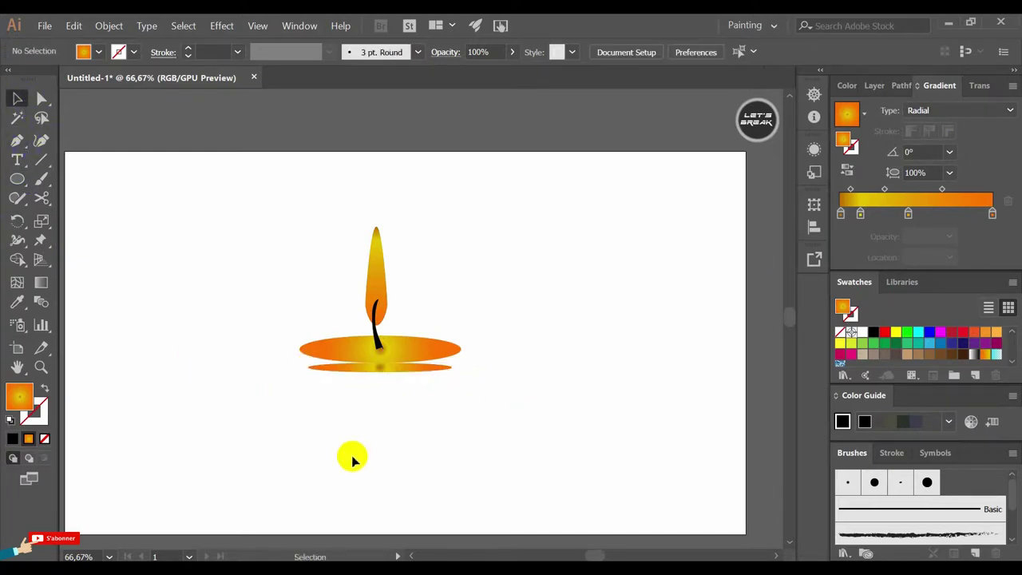
# Pen-draw a curved rim shape joining the base ellipse's tips along the lower ellipse
pyautogui.click(17, 142)
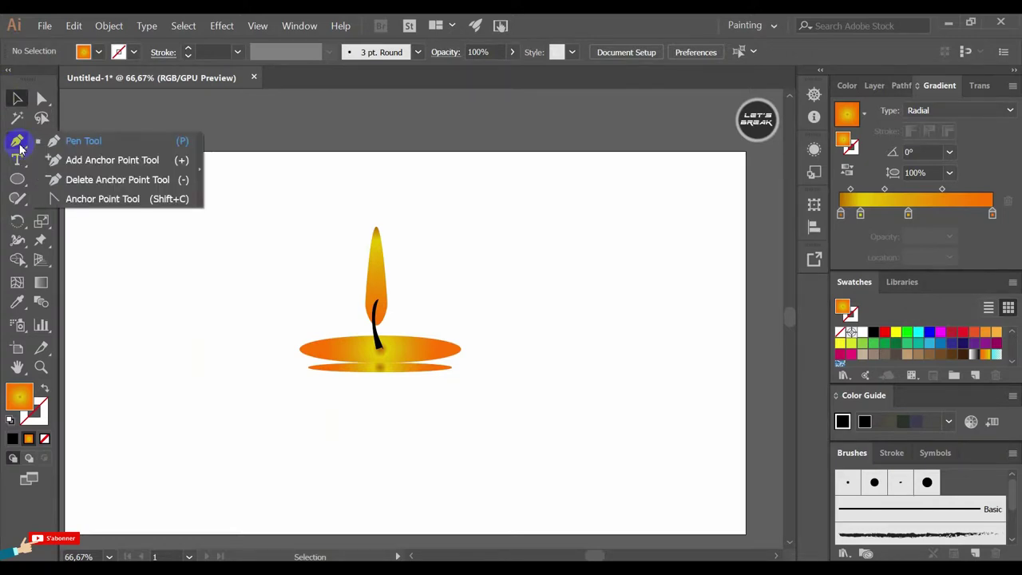
pyautogui.click(301, 350)
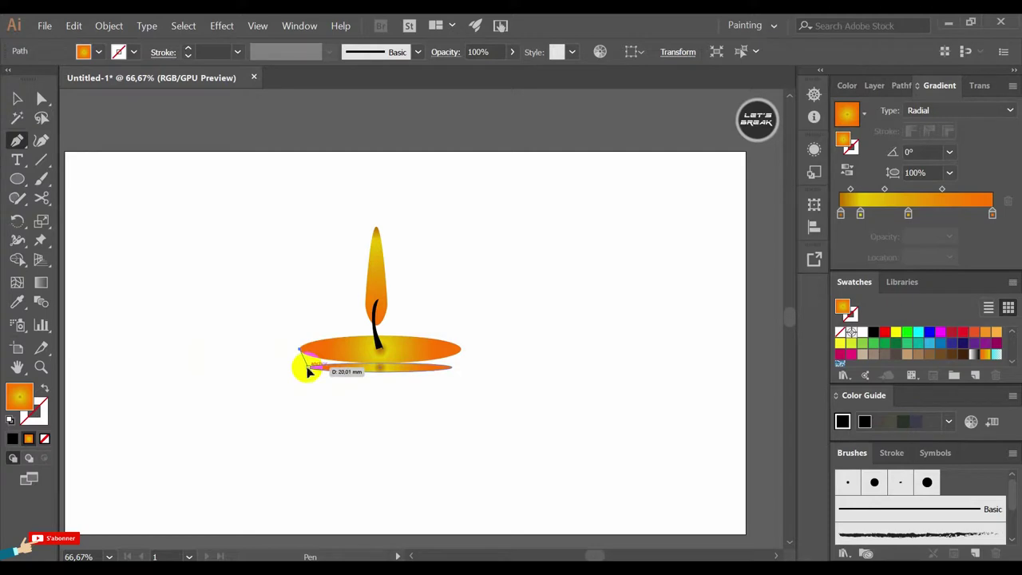
pyautogui.moveTo(451, 368); pyautogui.dragTo(471, 355)
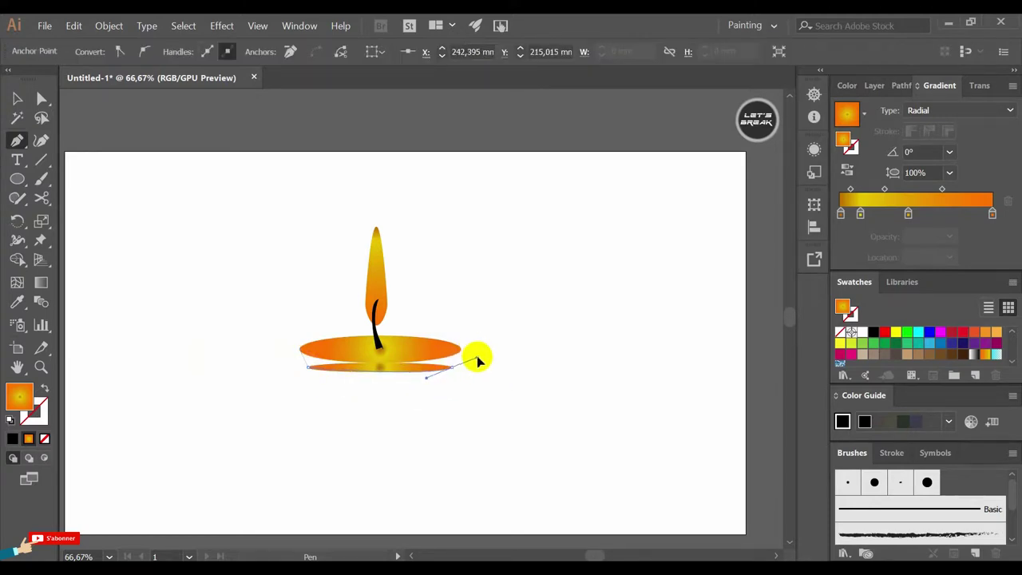
pyautogui.moveTo(451, 368); pyautogui.dragTo(450, 374)
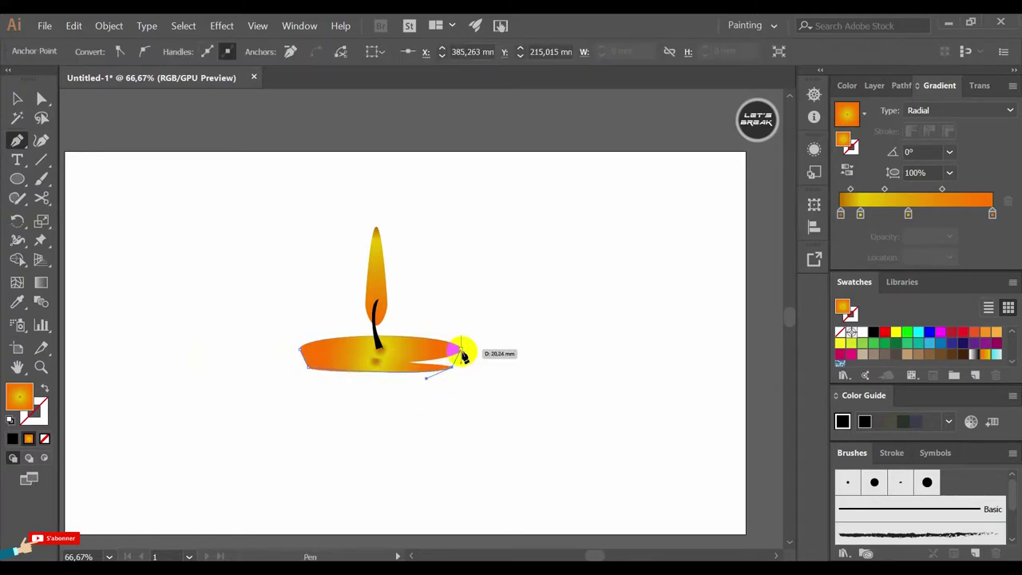
pyautogui.click(461, 351)
pyautogui.press('v')
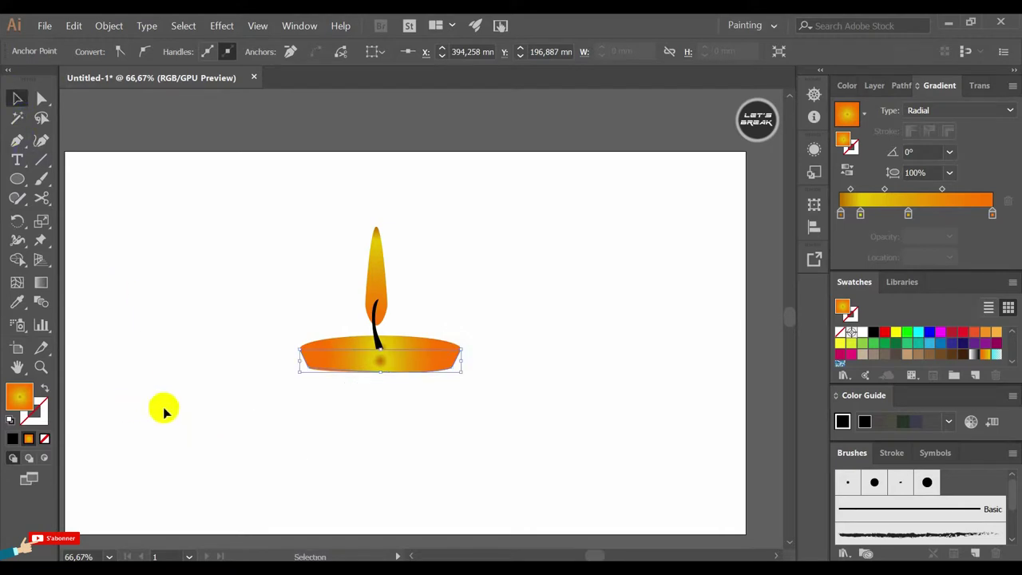
pyautogui.click(127, 406)
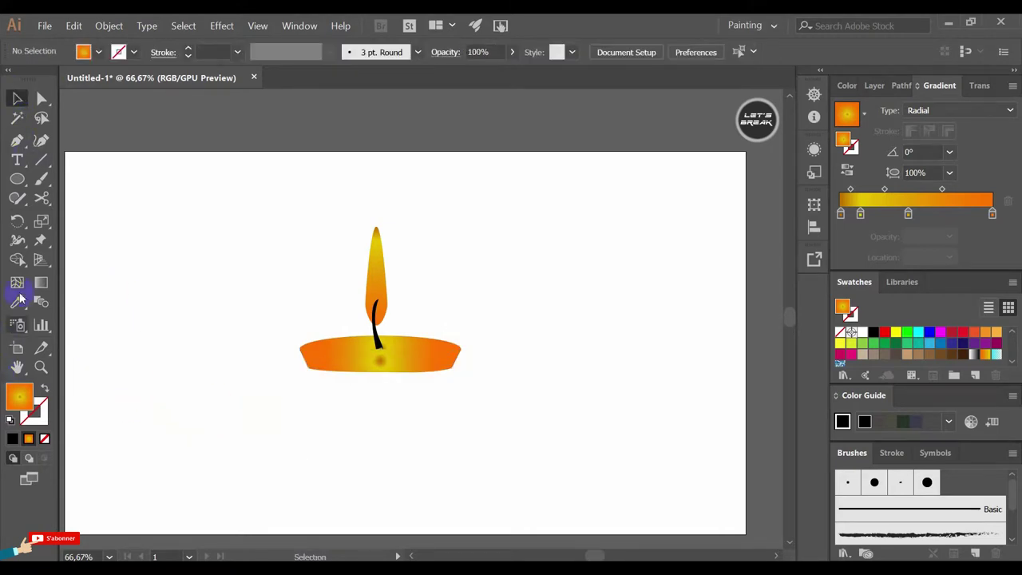
pyautogui.click(16, 140)
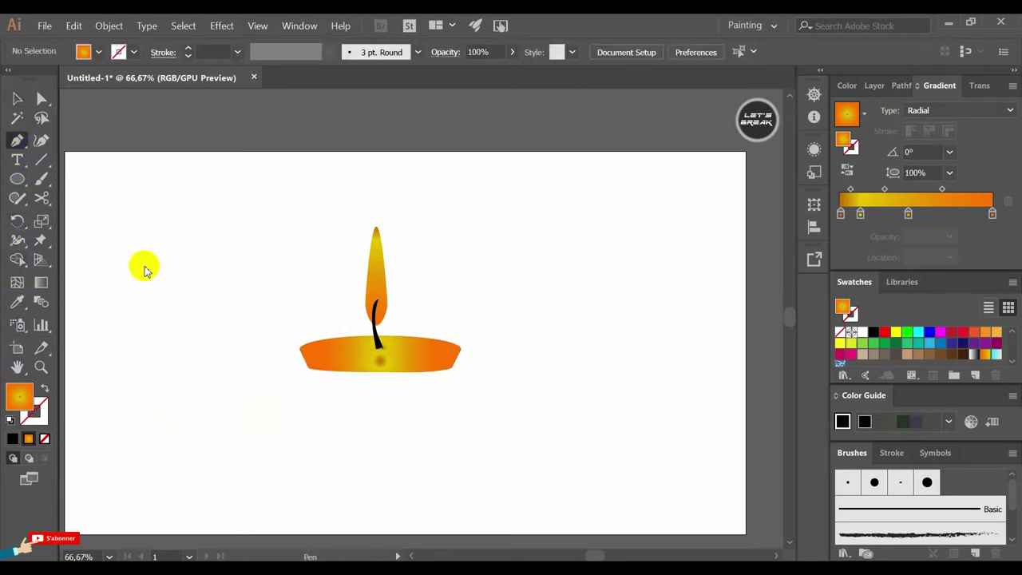
# Pen-draw a tapered cup body from the rim's left edge to a flat bottom and back up
pyautogui.click(307, 368)
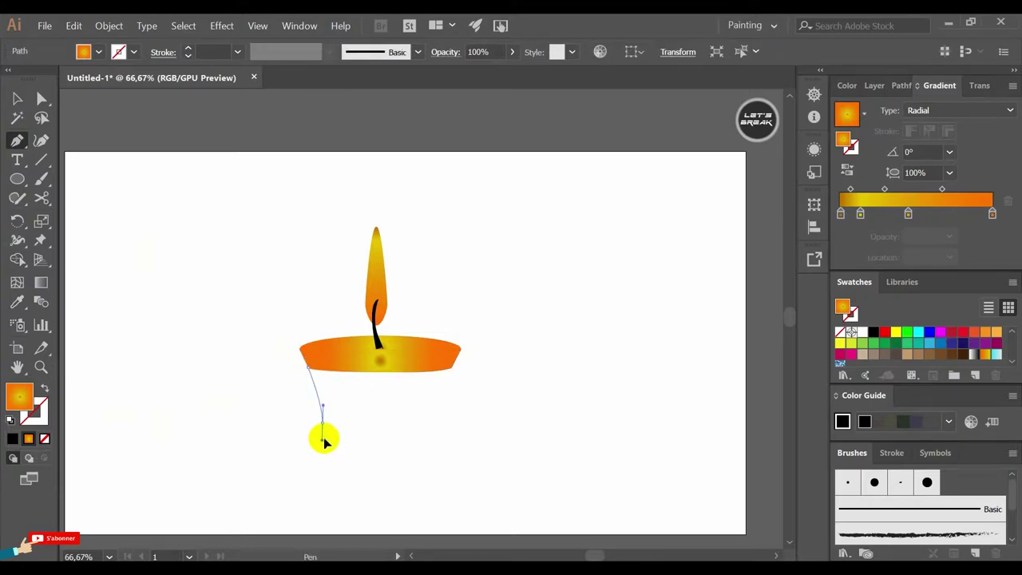
pyautogui.moveTo(322, 443); pyautogui.dragTo(322, 438)
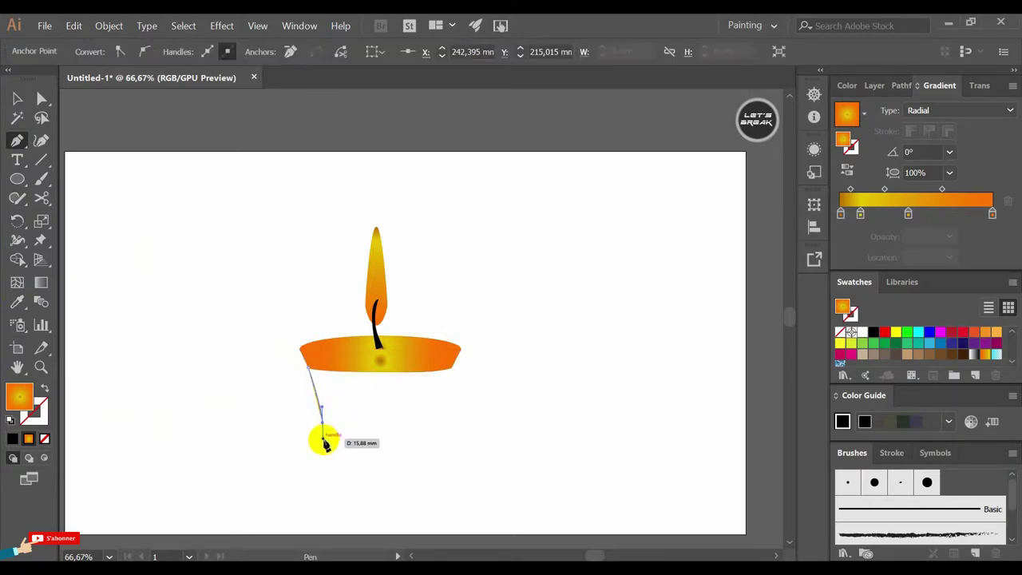
pyautogui.click(433, 433)
pyautogui.click(452, 364)
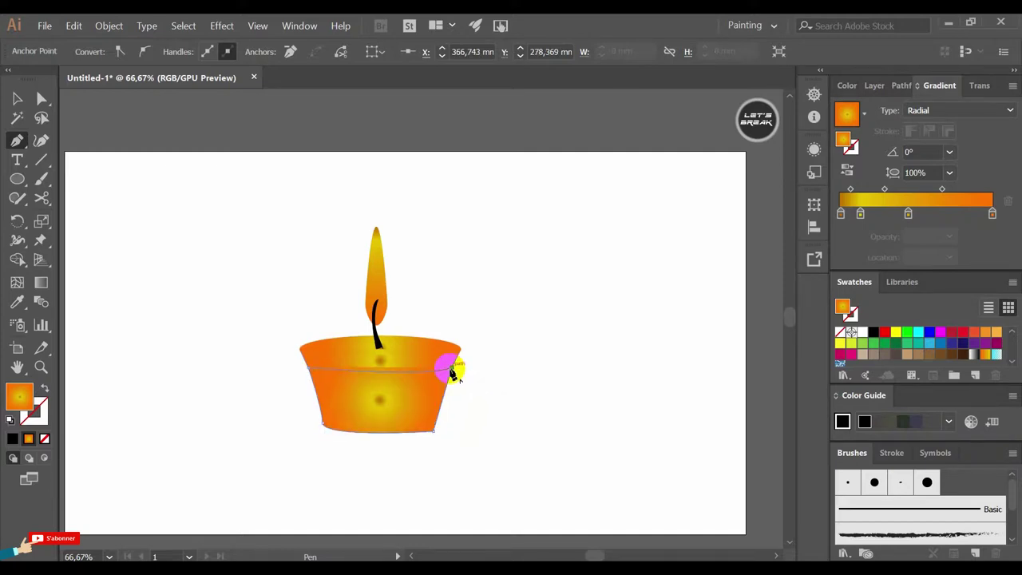
pyautogui.click(307, 368)
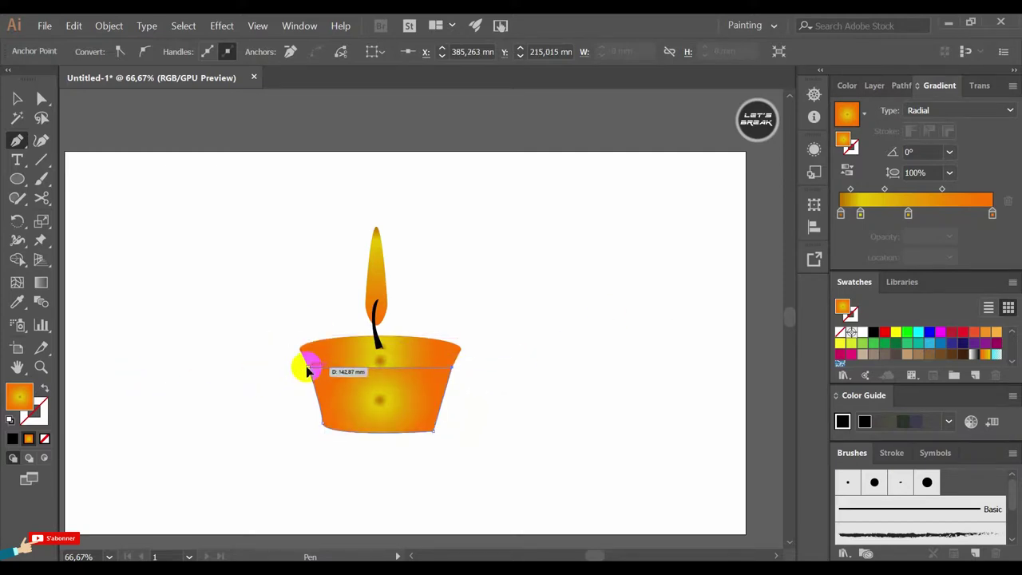
pyautogui.click(17, 95)
pyautogui.click(368, 511)
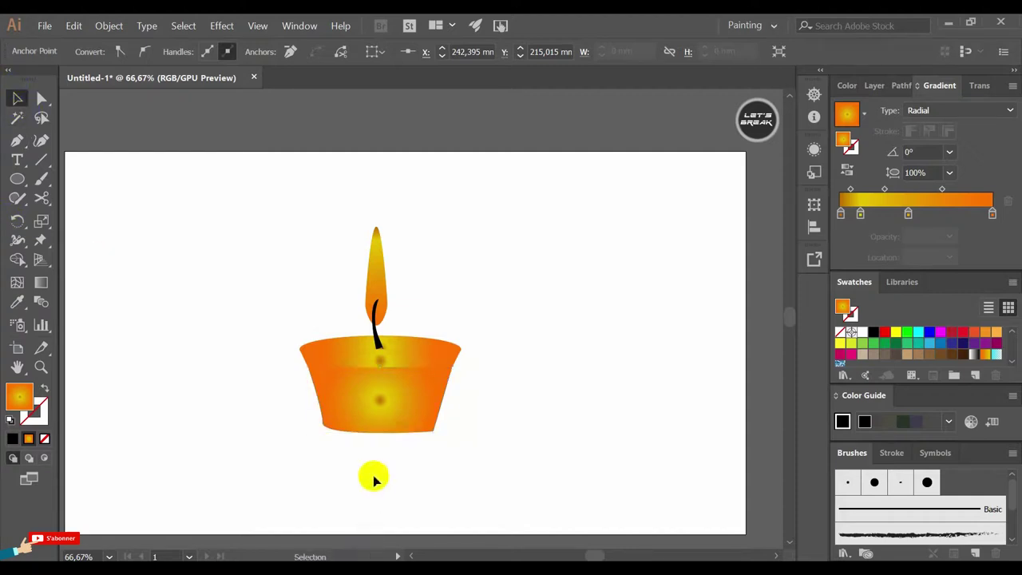
# Select the rim and body and merge them with Pathfinder Unite
pyautogui.click(414, 409)
pyautogui.click(413, 418)
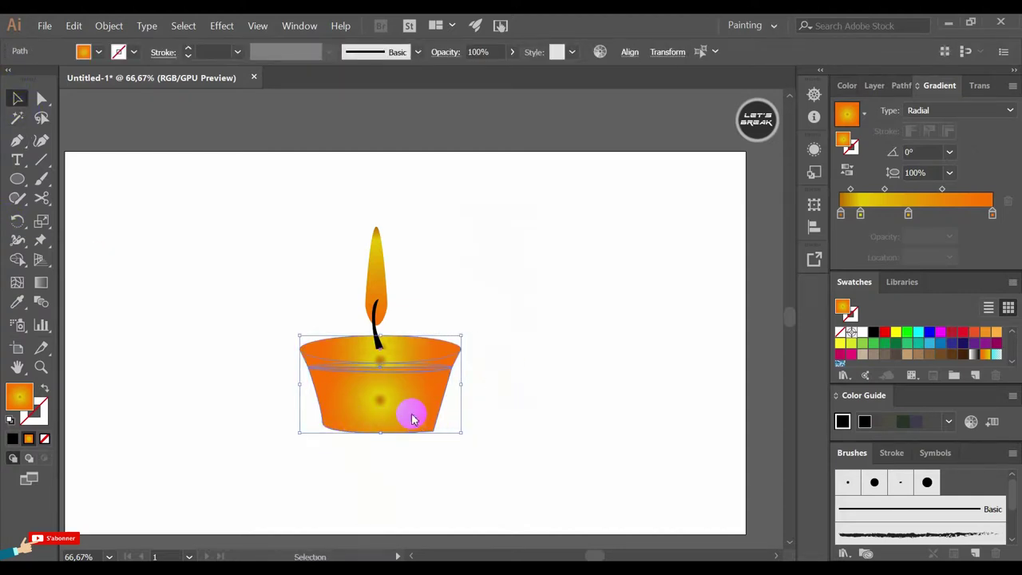
pyautogui.rightClick(413, 418)
pyautogui.click(635, 296)
pyautogui.moveTo(496, 337); pyautogui.dragTo(429, 422)
pyautogui.click(445, 409)
pyautogui.click(441, 412)
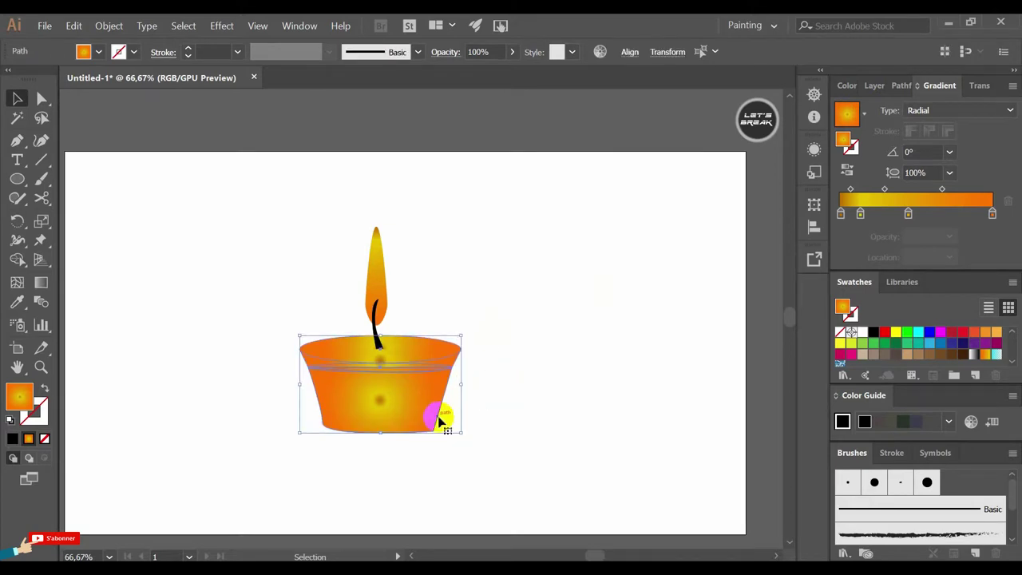
pyautogui.click(901, 85)
pyautogui.click(845, 127)
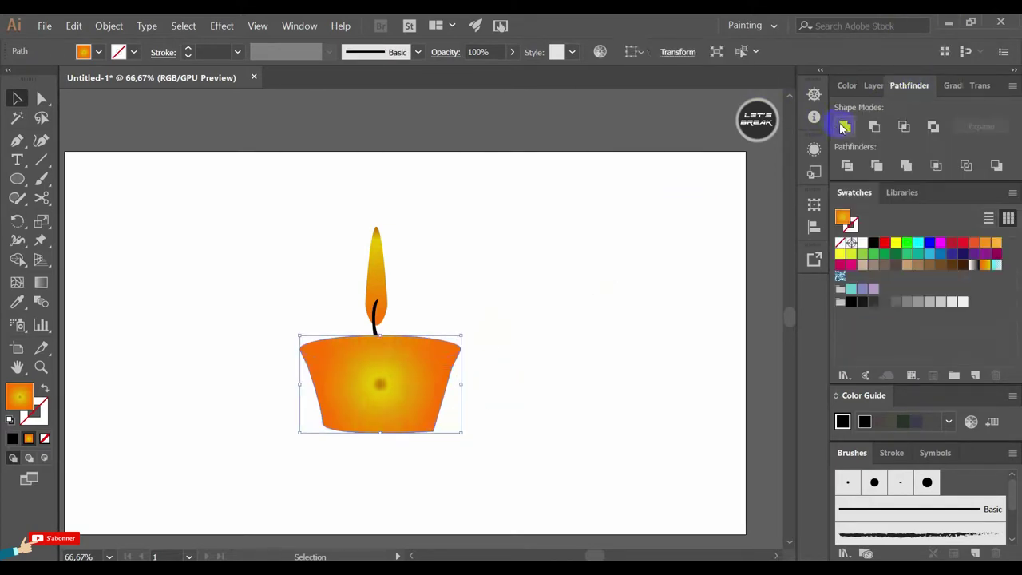
pyautogui.click(608, 310)
# Select the wick, open its context menu, then dismiss it and clear the selection
pyautogui.click(381, 329)
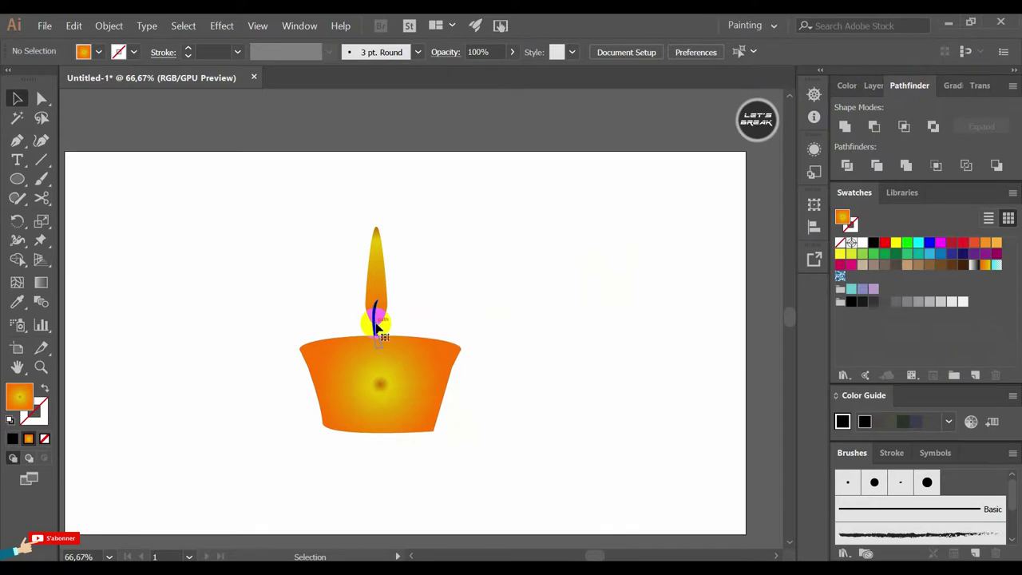
pyautogui.rightClick(376, 323)
pyautogui.click(557, 312)
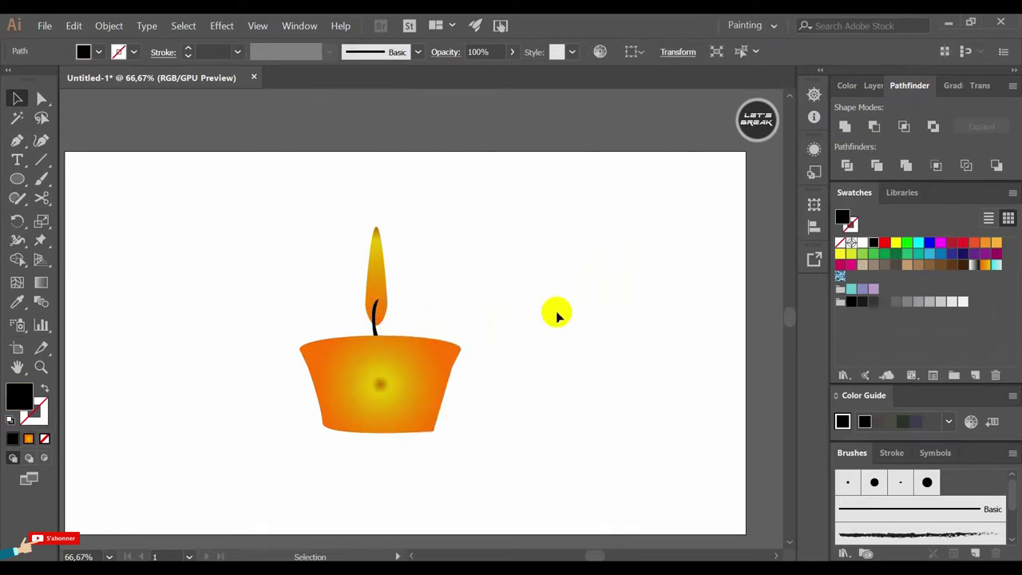
# Draw a thin oval and position it across the cup's top rim
pyautogui.click(17, 140)
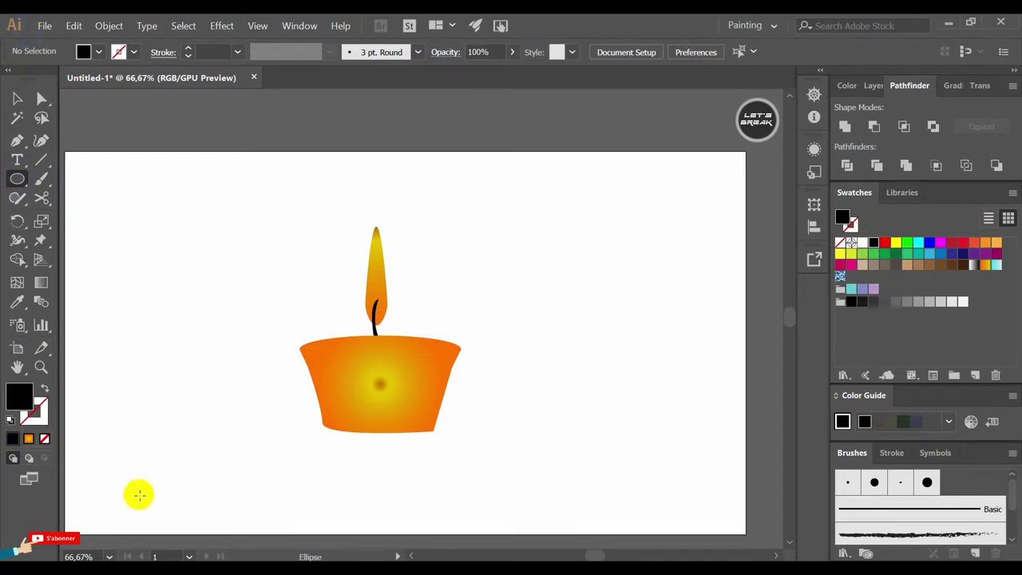
pyautogui.moveTo(327, 349)
pyautogui.mouseDown()
pyautogui.moveTo(304, 350)
pyautogui.moveTo(460, 336)
pyautogui.mouseUp()
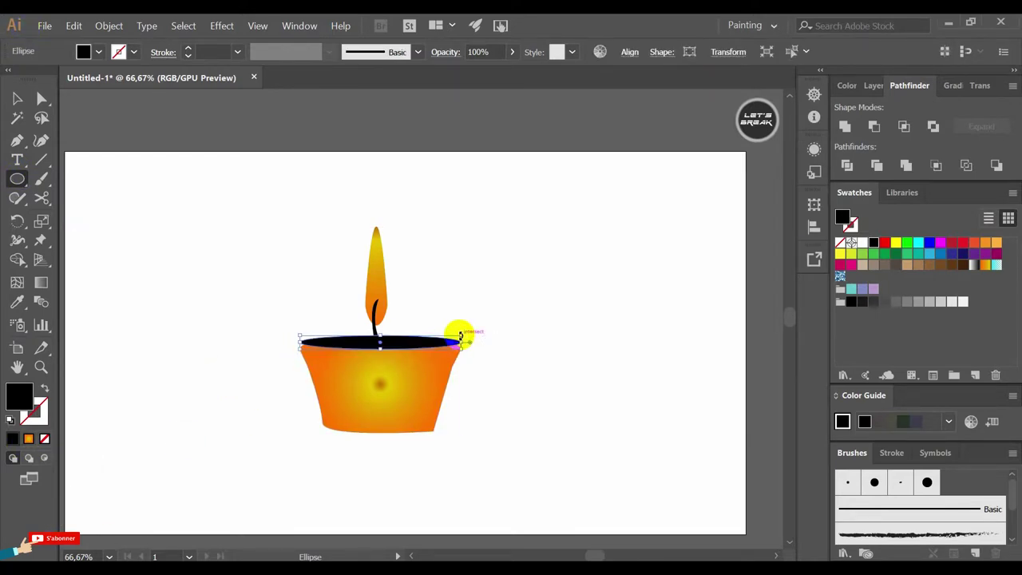
pyautogui.click(16, 99)
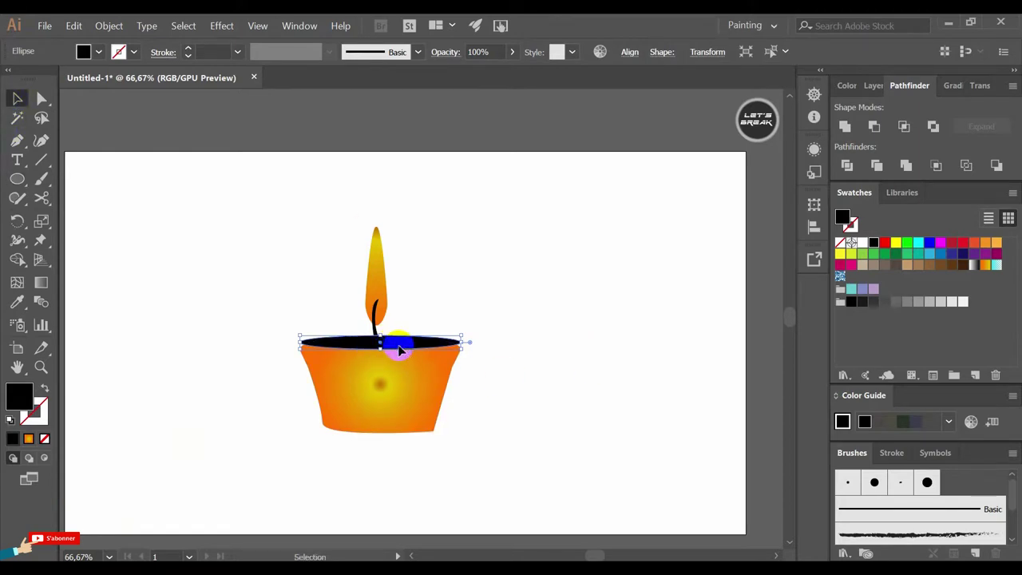
pyautogui.moveTo(400, 349)
pyautogui.mouseDown()
pyautogui.moveTo(401, 357)
pyautogui.moveTo(377, 336)
pyautogui.mouseUp()
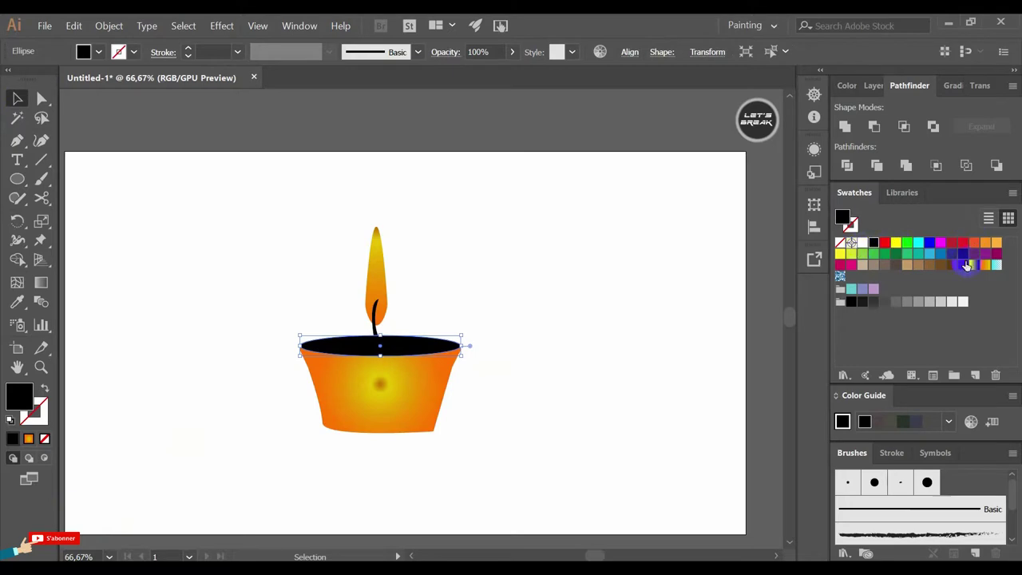
# Fill the rim oval with a reversed orange-yellow radial gradient, yellow in the centre
pyautogui.click(985, 266)
pyautogui.click(951, 85)
pyautogui.click(932, 110)
pyautogui.click(933, 127)
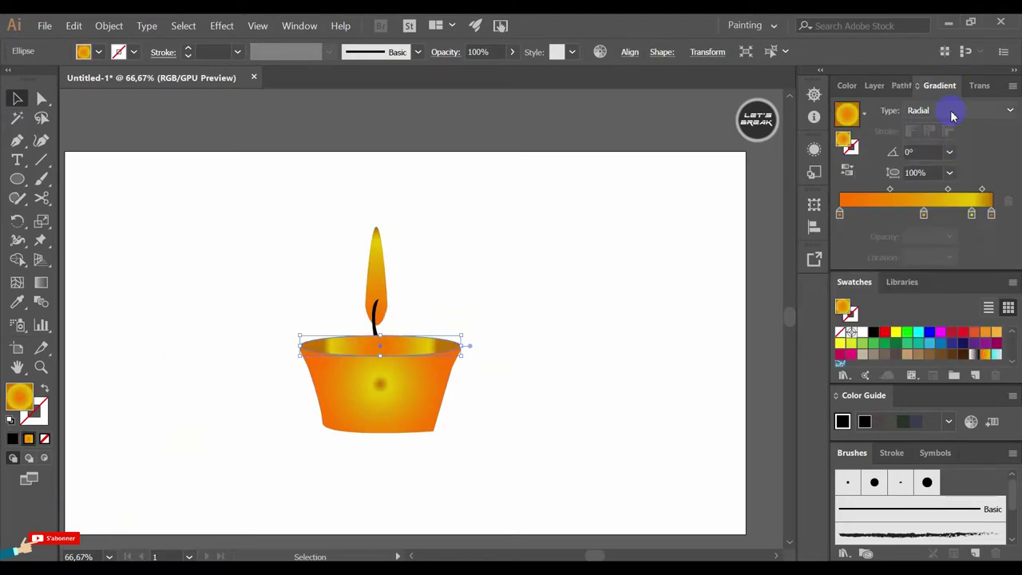
pyautogui.click(847, 170)
pyautogui.click(657, 236)
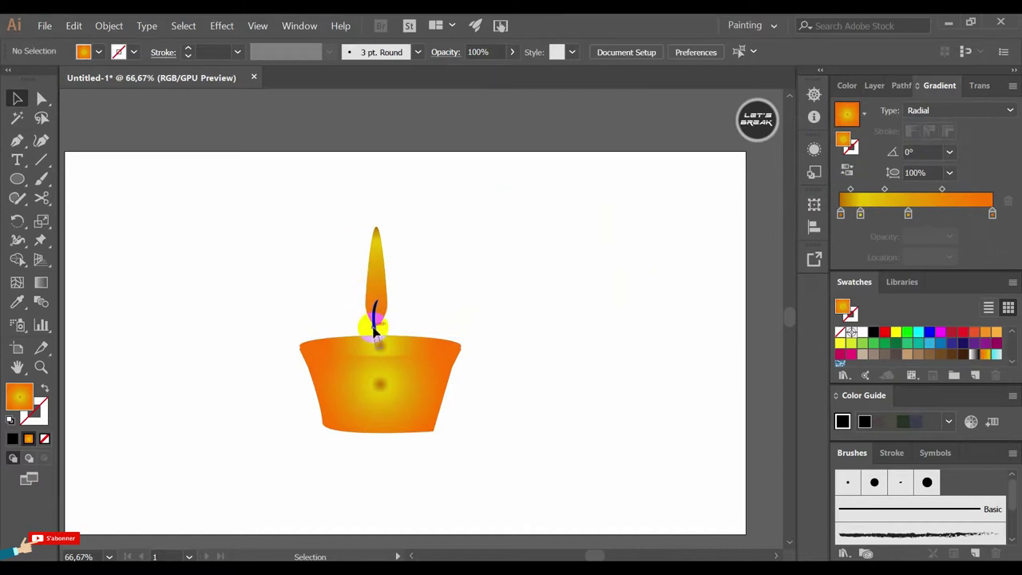
# Bring the black wick in front of the rim oval
pyautogui.rightClick(375, 327)
pyautogui.click(528, 269)
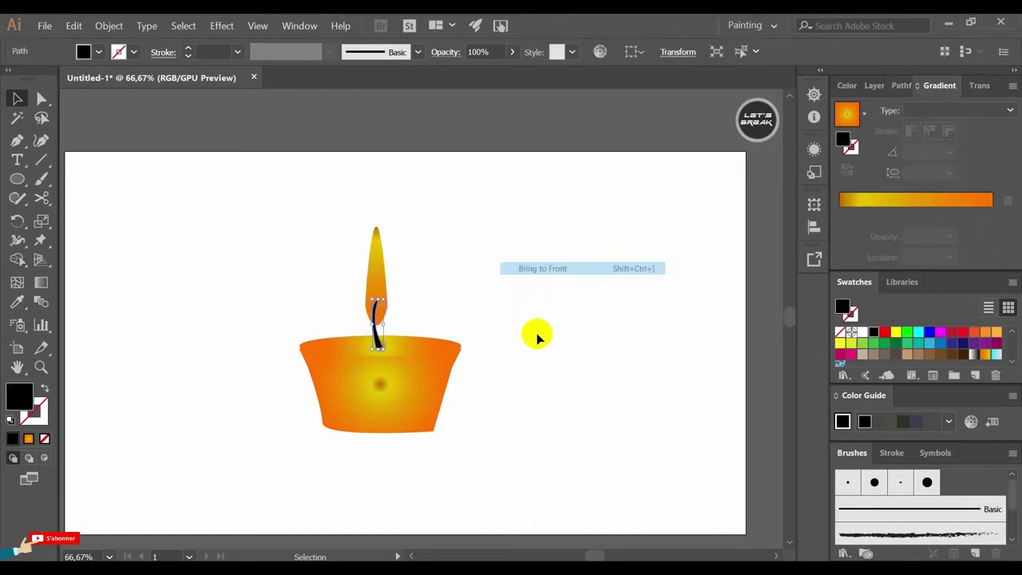
pyautogui.click(521, 384)
pyautogui.click(437, 352)
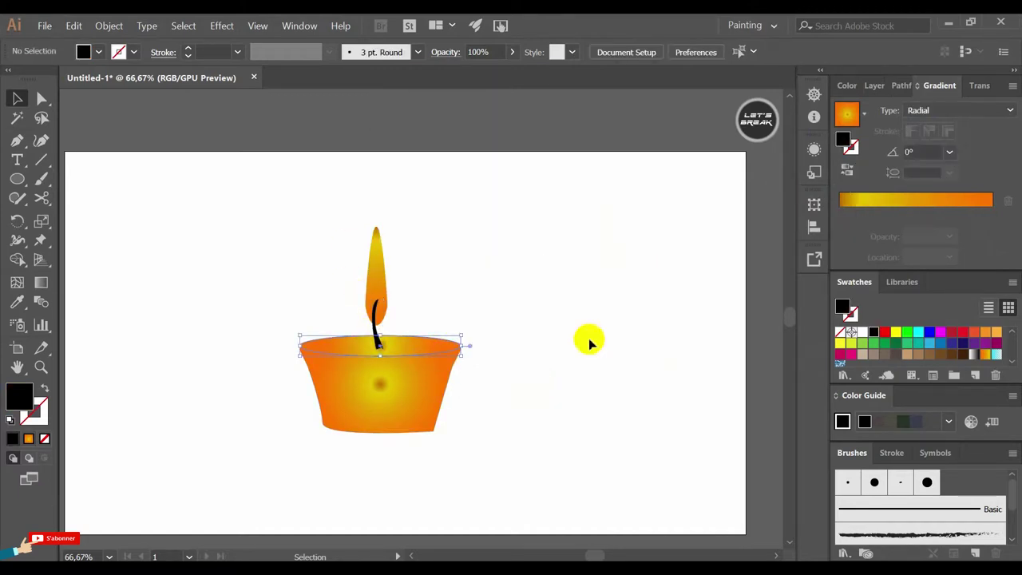
# Give the rim oval an orange-yellow gradient stroke at 14 pt weight
pyautogui.click(135, 54)
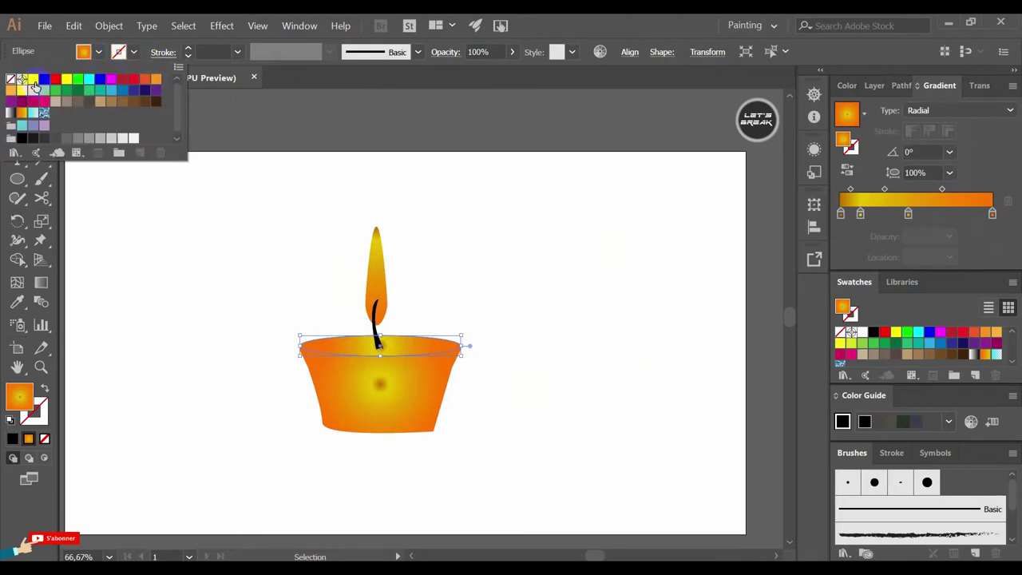
pyautogui.click(22, 113)
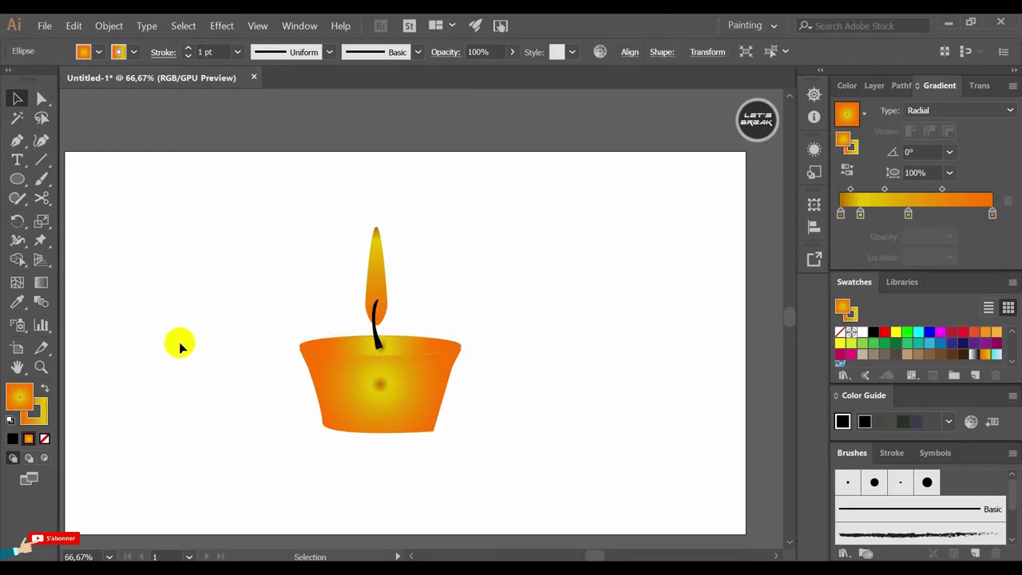
pyautogui.click(163, 363)
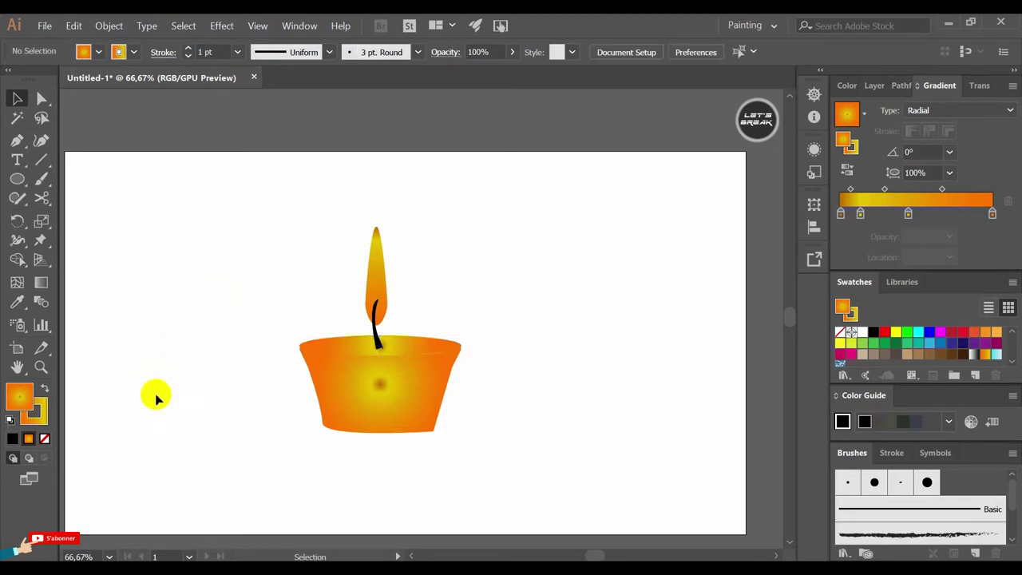
pyautogui.click(422, 351)
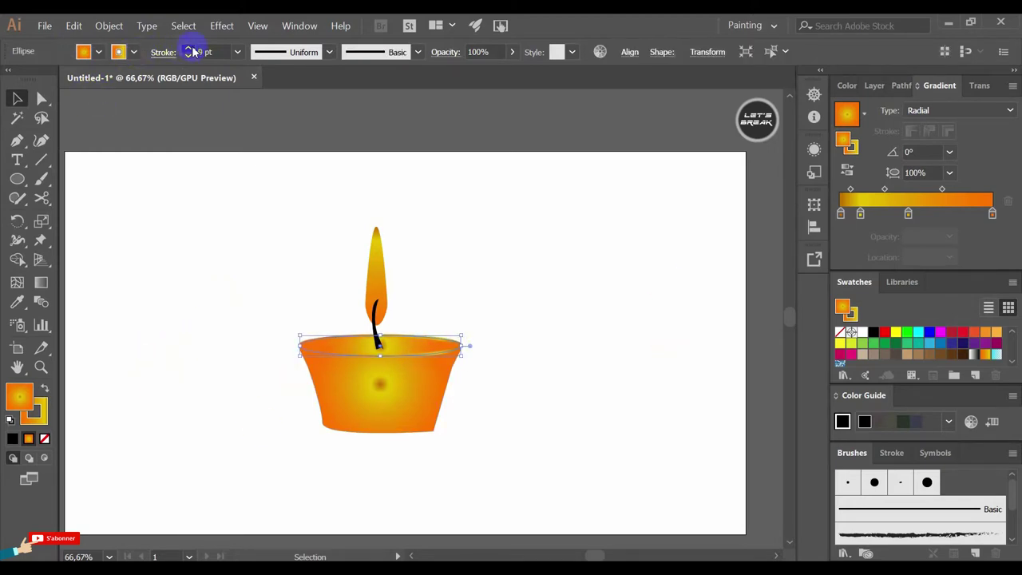
pyautogui.click(582, 448)
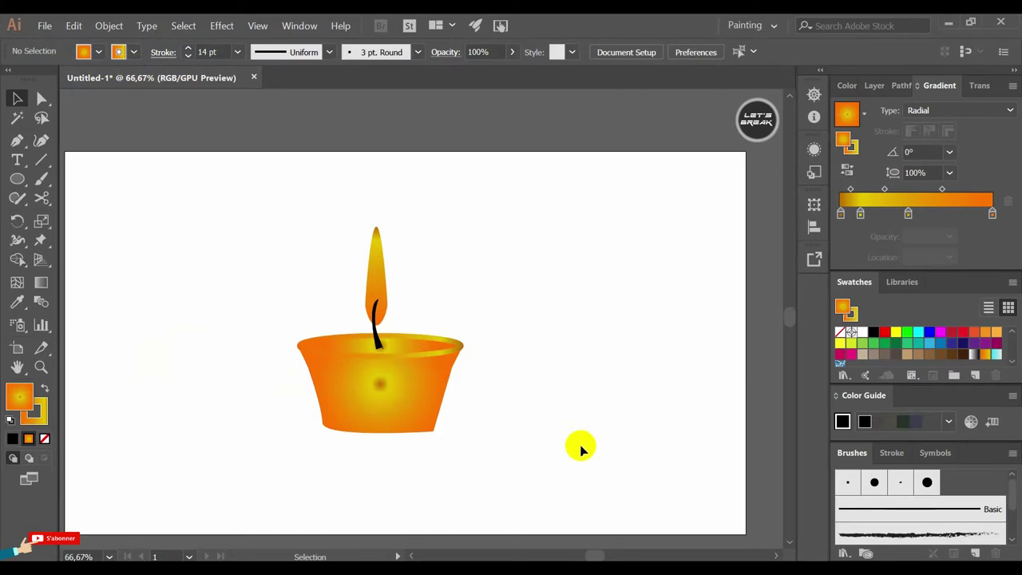
pyautogui.click(407, 416)
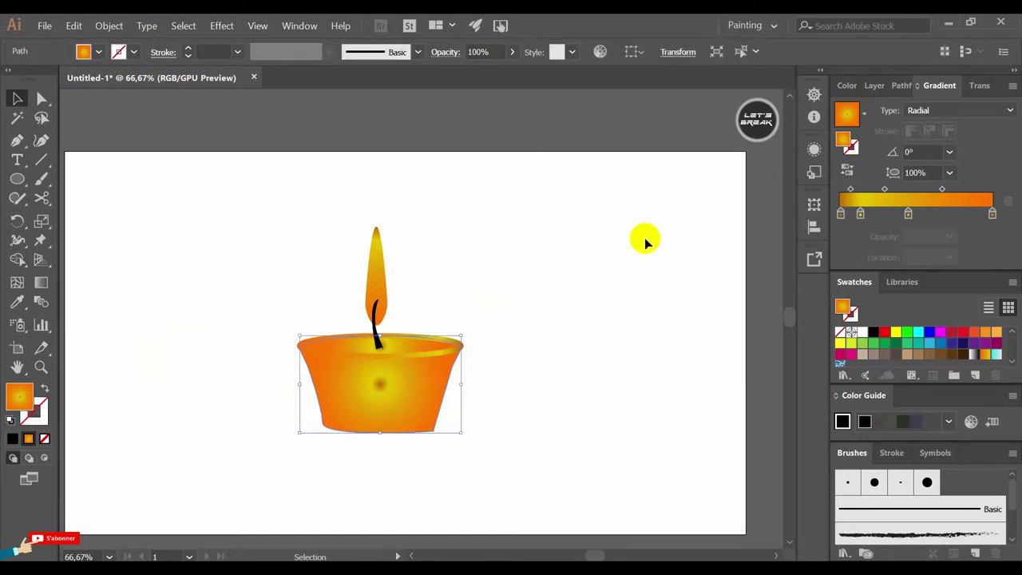
# Reposition a cup-body gradient stop and its midpoint so the darker amber centre spreads wider
pyautogui.moveTo(860, 213); pyautogui.dragTo(956, 221)
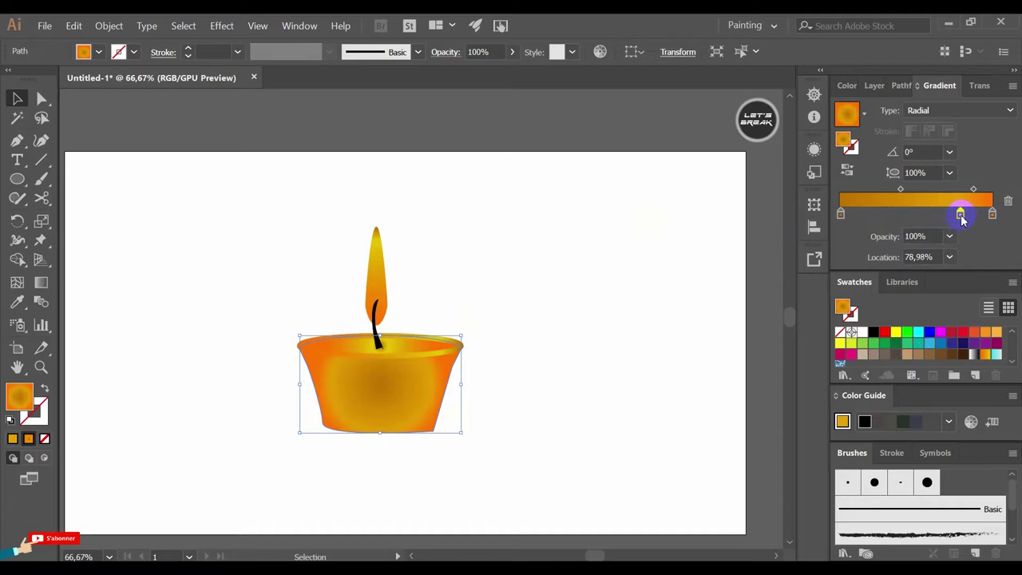
pyautogui.click(901, 191)
pyautogui.moveTo(885, 197)
pyautogui.mouseDown()
pyautogui.moveTo(874, 199)
pyautogui.moveTo(918, 193)
pyautogui.mouseUp()
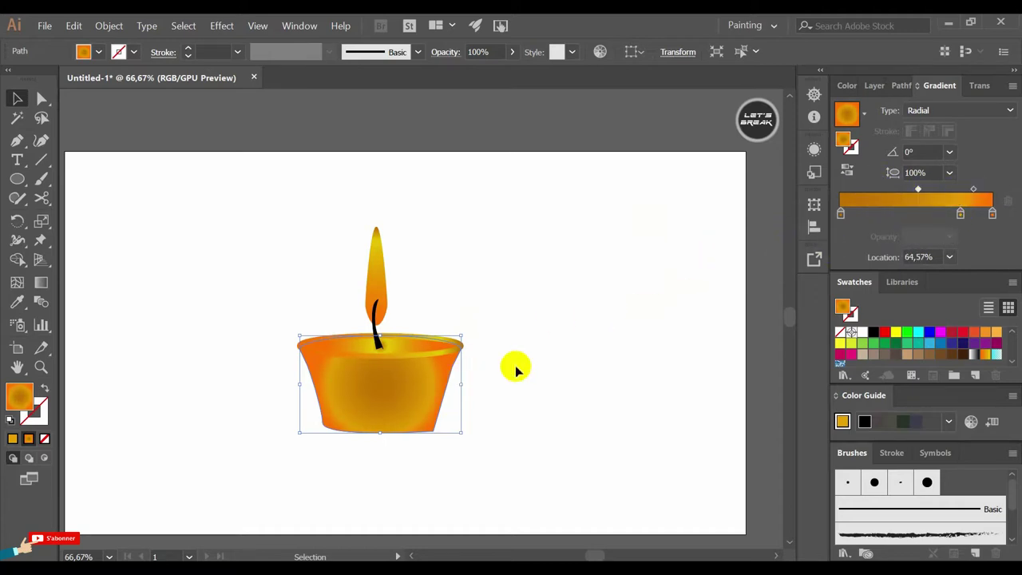
pyautogui.click(534, 364)
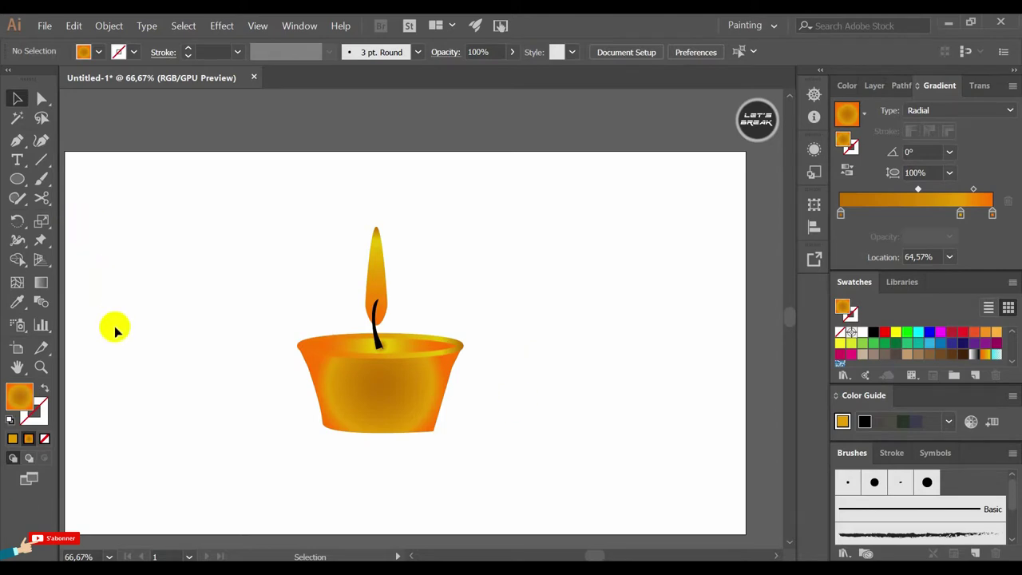
pyautogui.click(374, 267)
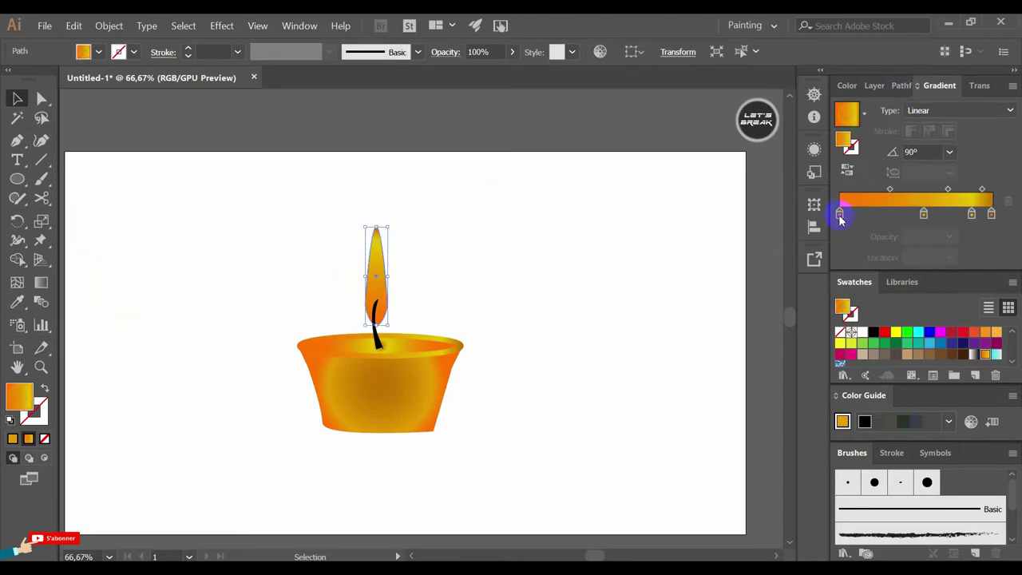
# Add a new steel-blue colour stop to the flame's gradient
pyautogui.moveTo(839, 220); pyautogui.dragTo(848, 220)
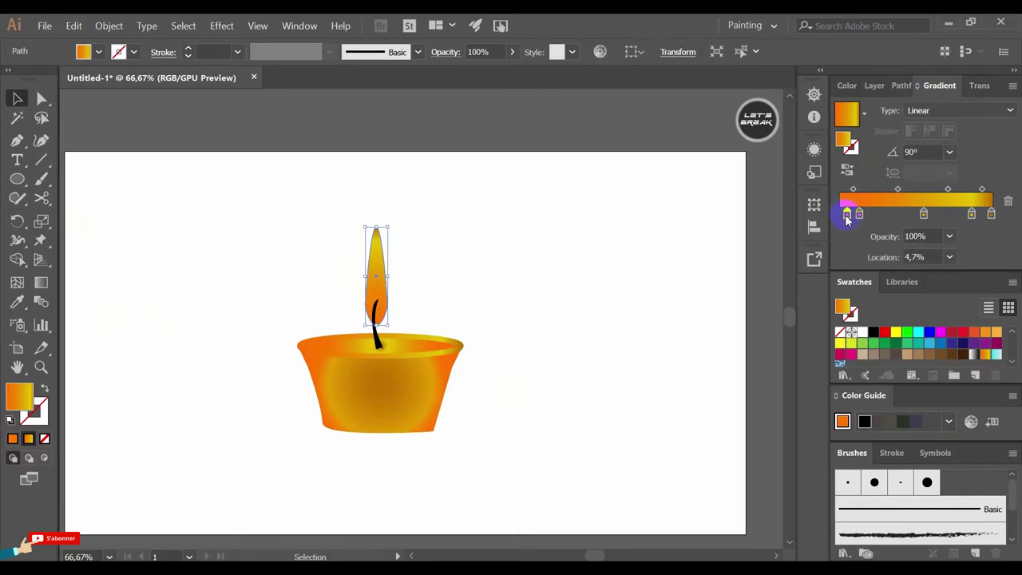
pyautogui.doubleClick(847, 216)
pyautogui.click(872, 266)
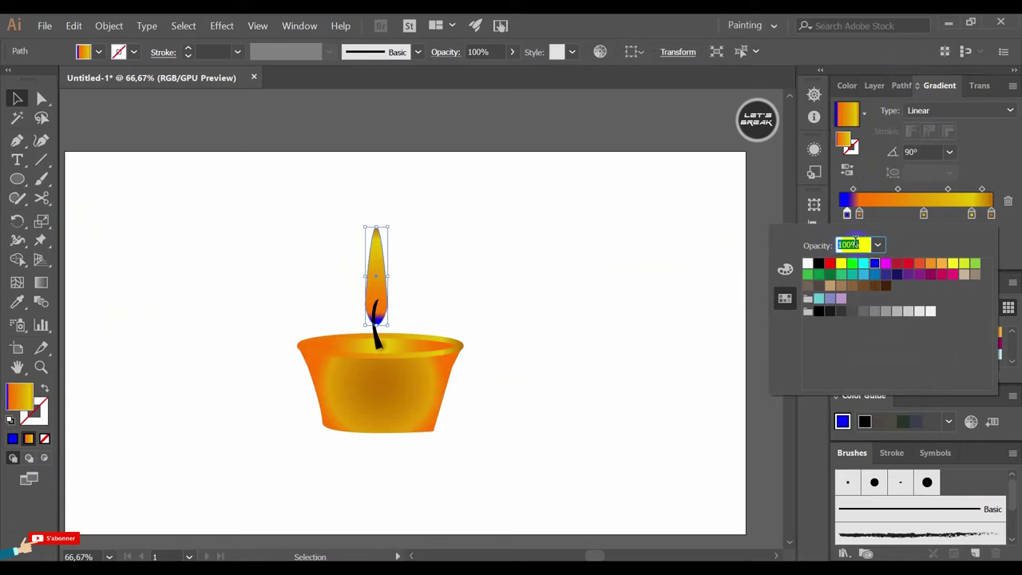
pyautogui.click(863, 273)
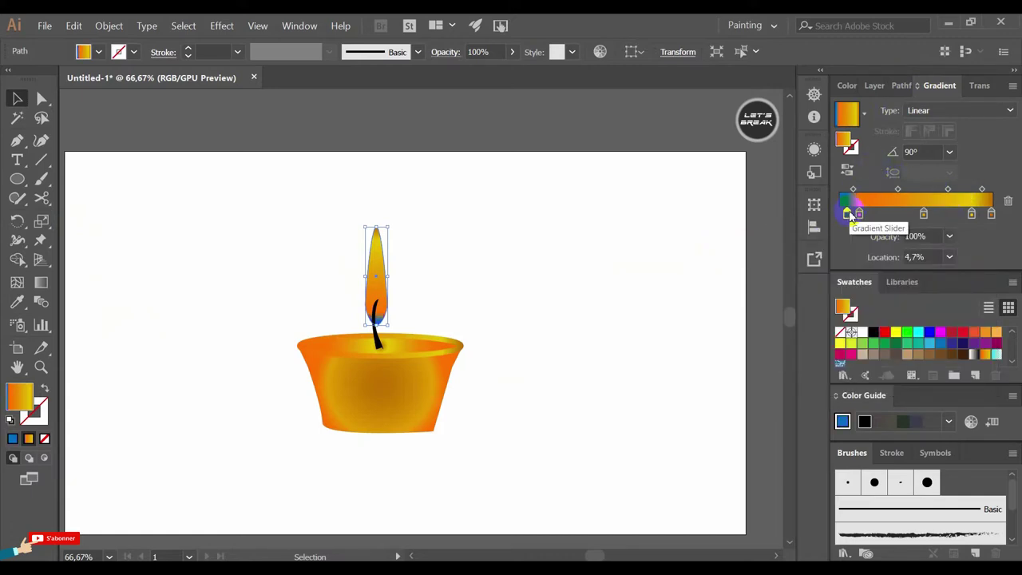
# Reverse the flame gradient and shrink the blue into a small tip at the top
pyautogui.click(847, 170)
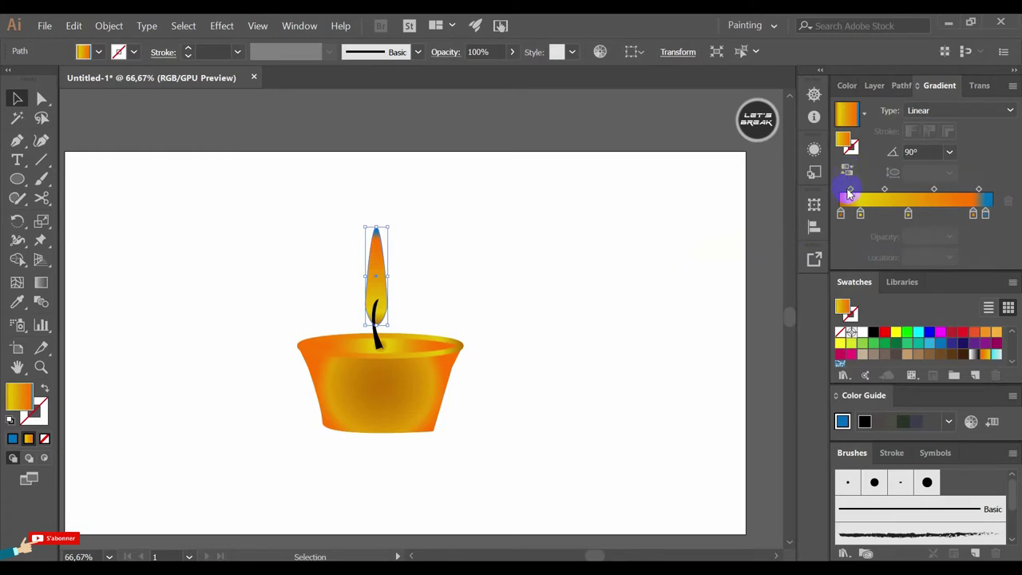
pyautogui.moveTo(973, 214)
pyautogui.mouseDown()
pyautogui.moveTo(960, 214)
pyautogui.moveTo(970, 193)
pyautogui.mouseUp()
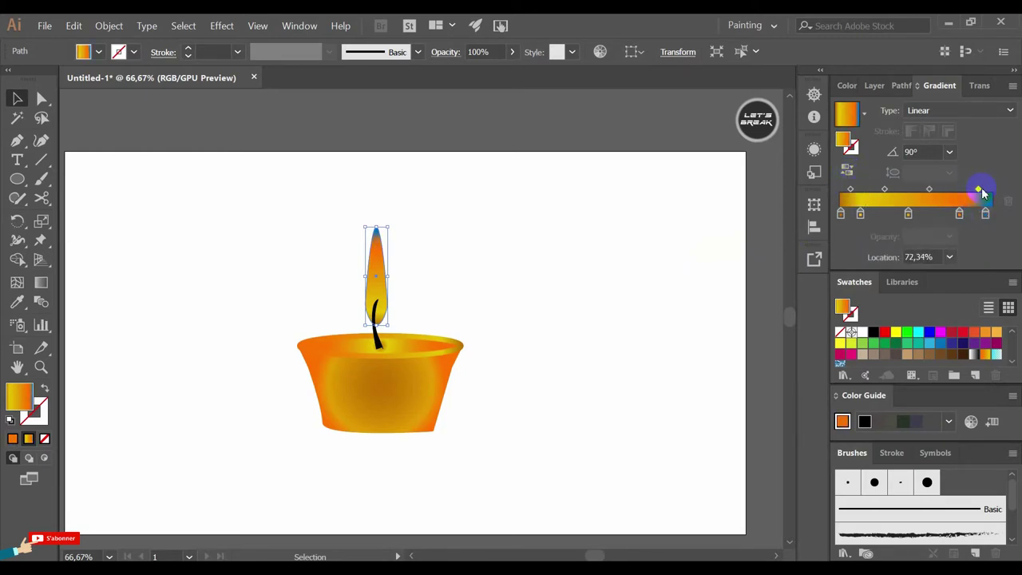
pyautogui.click(626, 242)
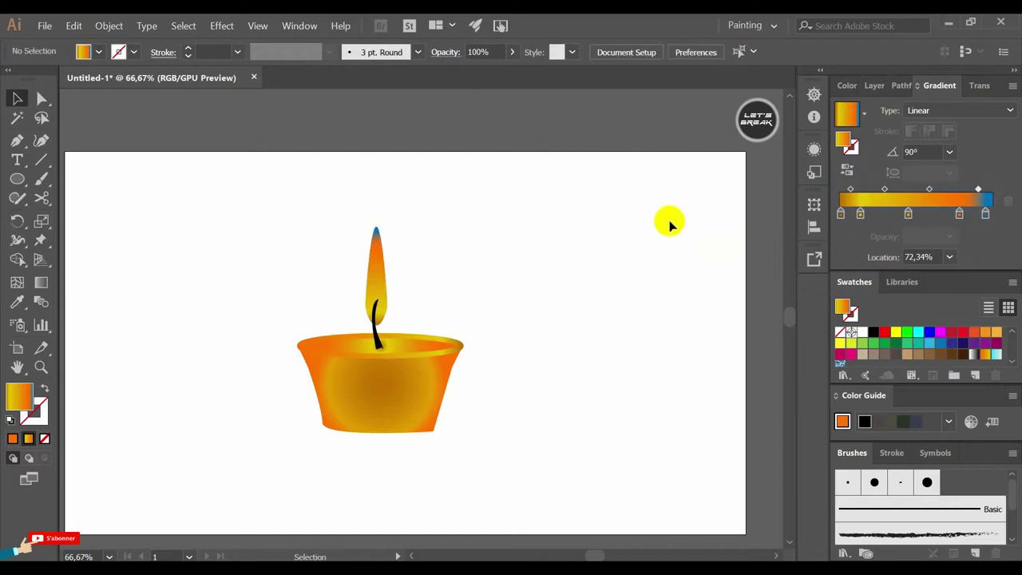
pyautogui.click(17, 179)
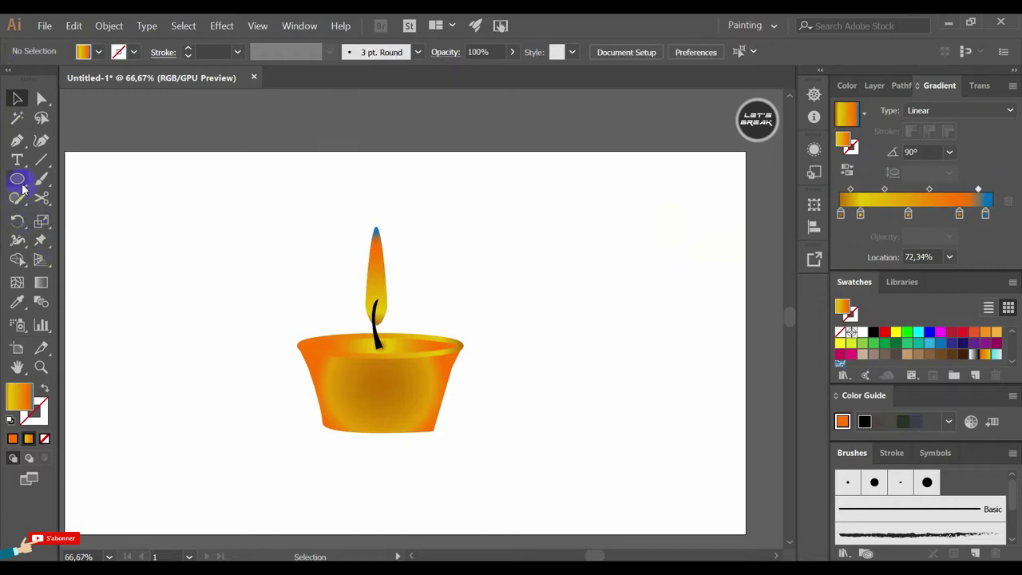
# Draw a large circle centred on the candle and fill it solid black
pyautogui.click(71, 219)
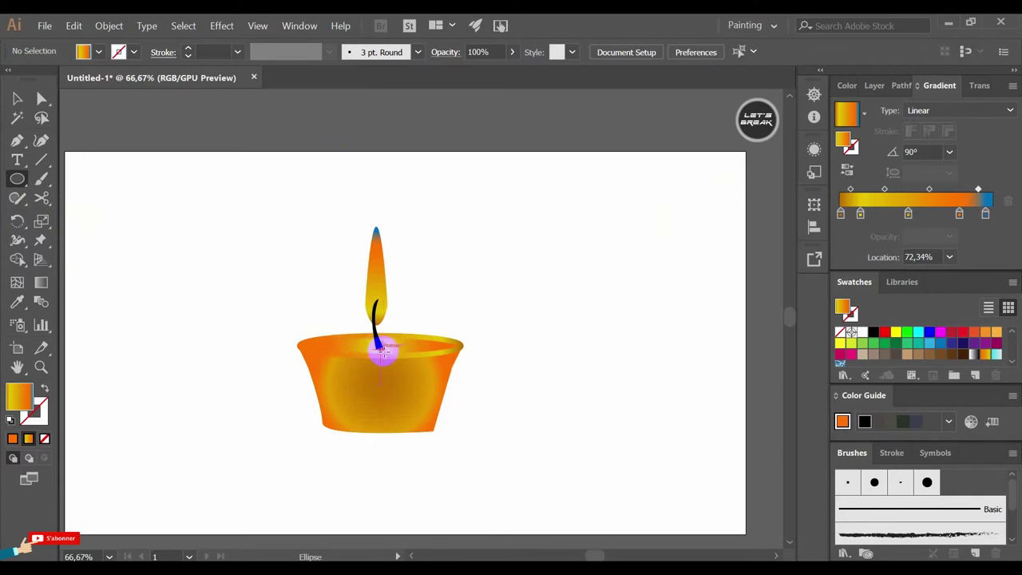
pyautogui.moveTo(381, 346); pyautogui.dragTo(456, 210)
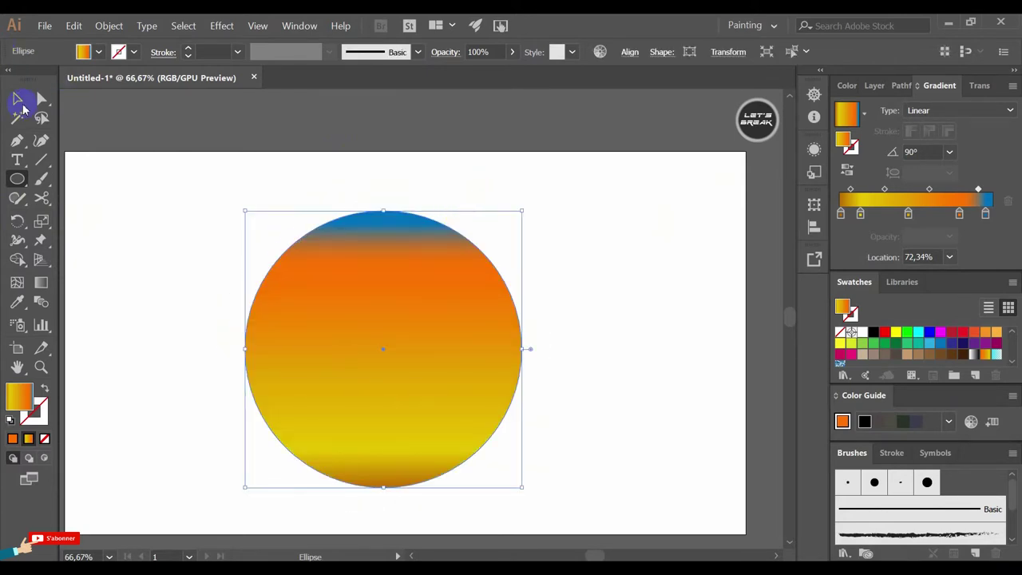
pyautogui.click(17, 100)
pyautogui.moveTo(496, 276); pyautogui.dragTo(498, 257)
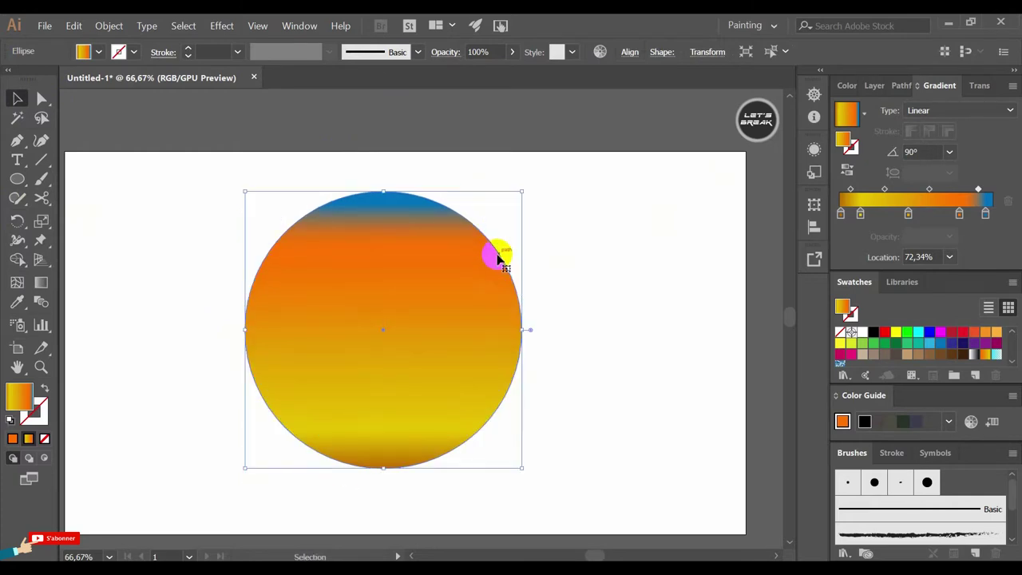
pyautogui.click(873, 334)
# Move the black circle behind the candle with Cut and Paste in Back
pyautogui.click(73, 25)
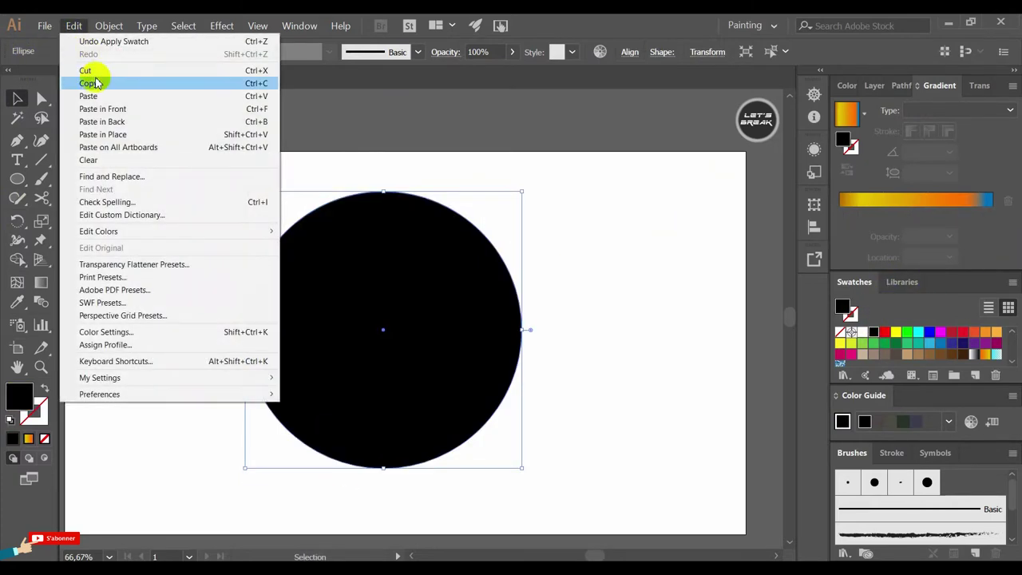
pyautogui.click(84, 70)
pyautogui.click(74, 26)
pyautogui.click(115, 123)
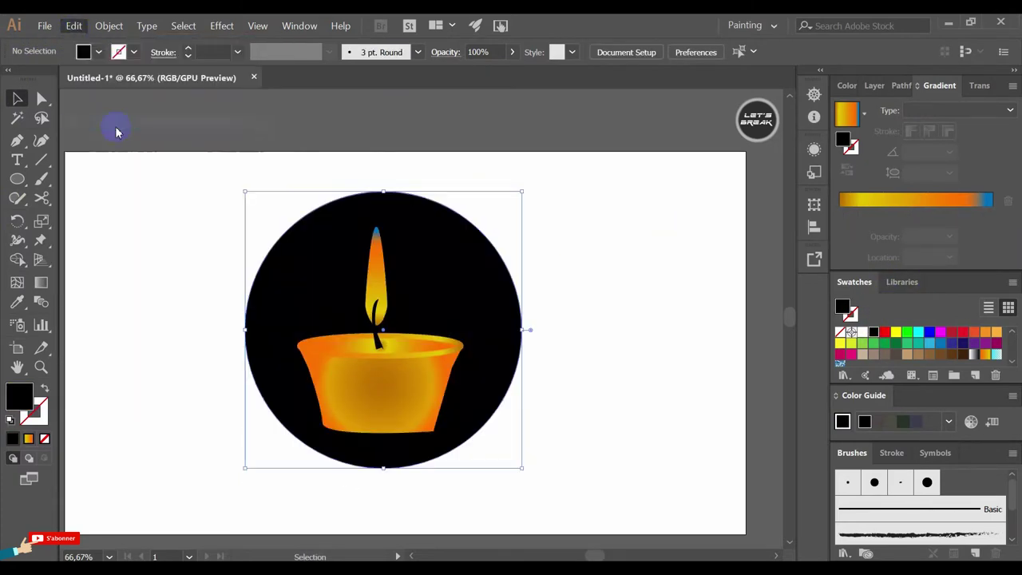
pyautogui.click(17, 179)
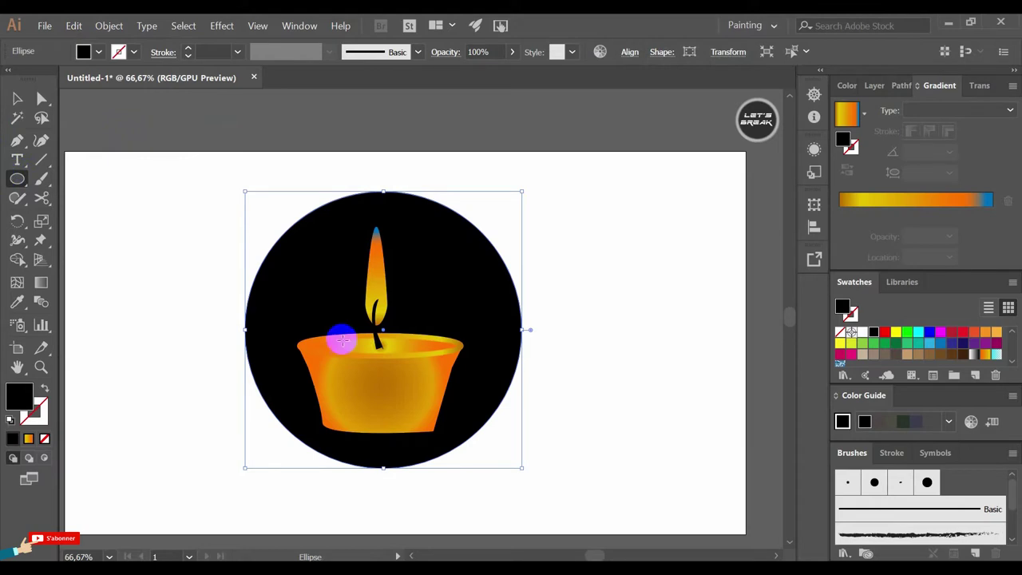
# Draw a flat black ellipse over the cup's base, then deselect it
pyautogui.moveTo(461, 406); pyautogui.dragTo(299, 443)
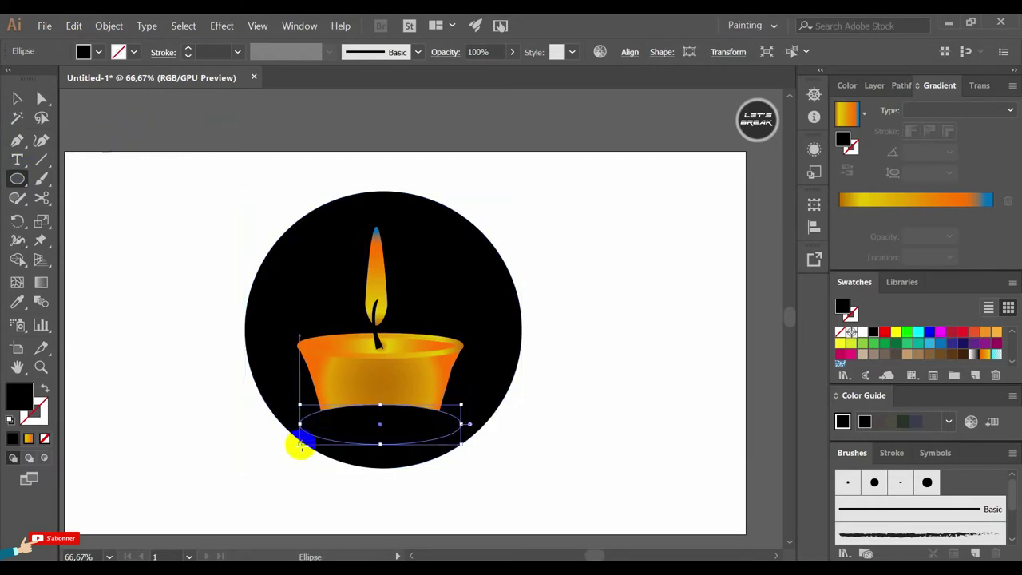
pyautogui.click(18, 97)
pyautogui.click(155, 249)
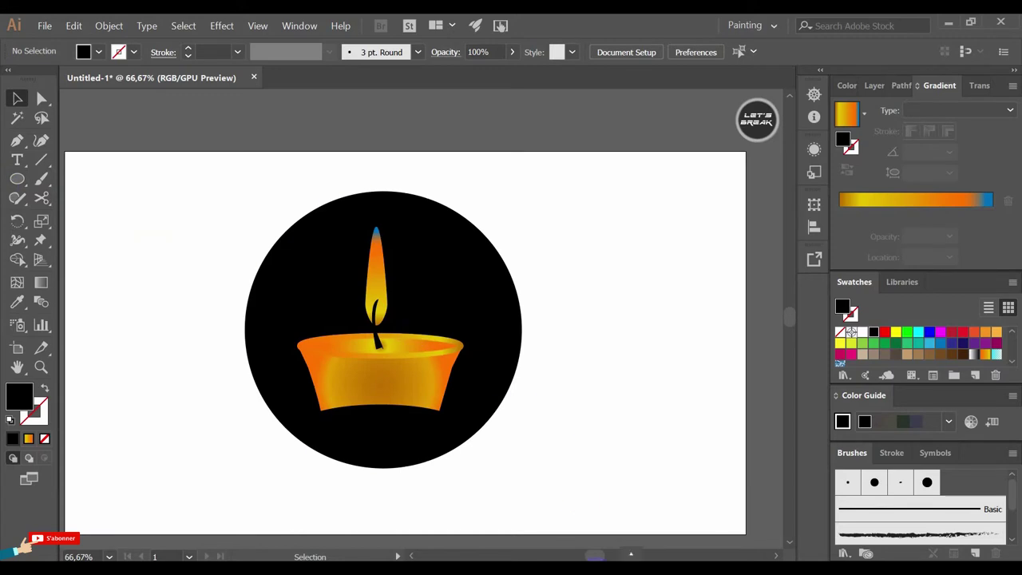
pyautogui.moveTo(16, 179); pyautogui.dragTo(64, 175)
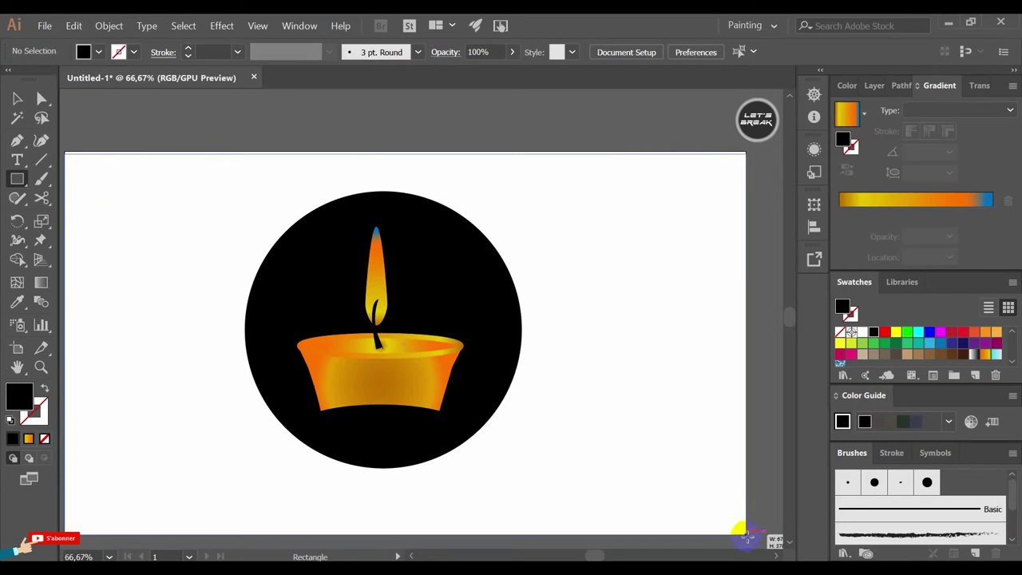
# Draw a rectangle covering the whole artboard
pyautogui.moveTo(67, 155); pyautogui.dragTo(745, 533)
pyautogui.click(17, 98)
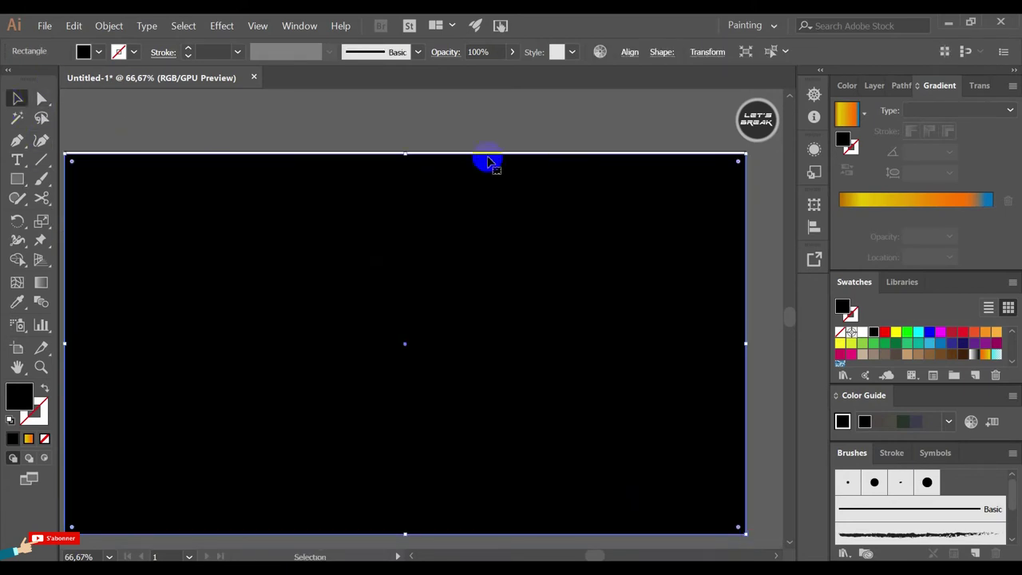
pyautogui.moveTo(404, 155); pyautogui.dragTo(405, 151)
# Fill the rectangle with a radial white-to-black gradient, black stop at 30% opacity
pyautogui.click(973, 356)
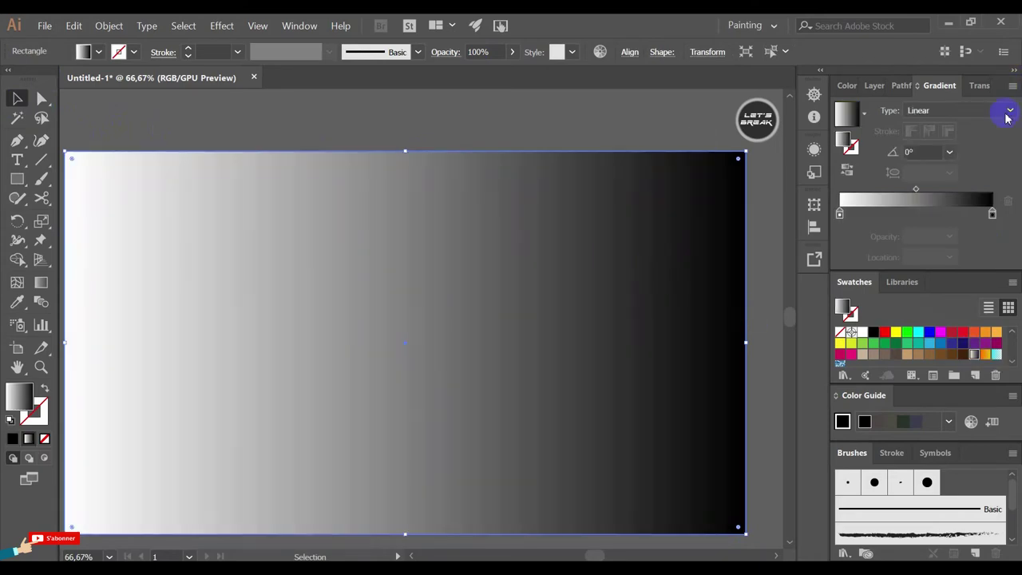
pyautogui.click(942, 110)
pyautogui.click(942, 140)
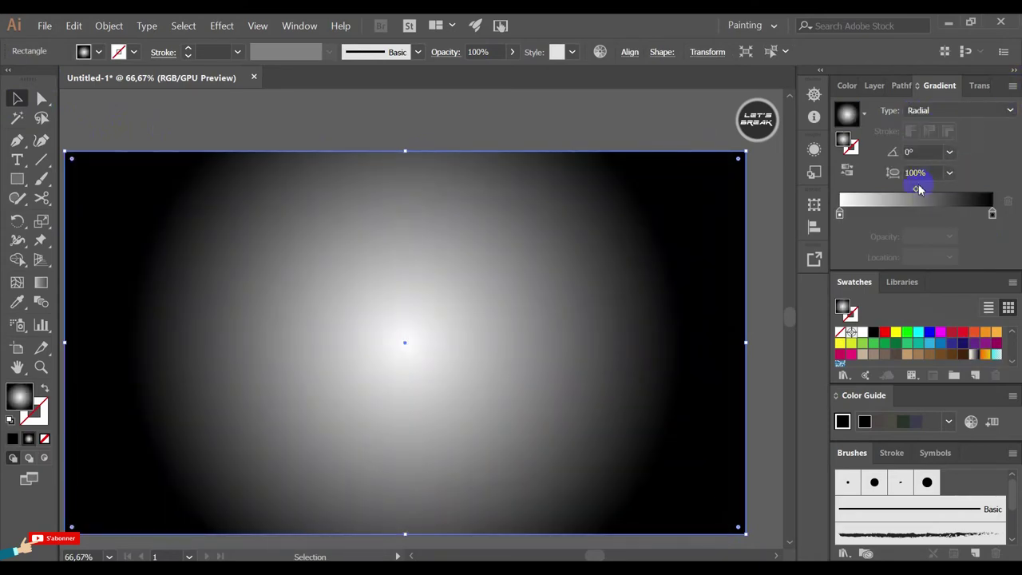
pyautogui.click(991, 213)
pyautogui.click(949, 236)
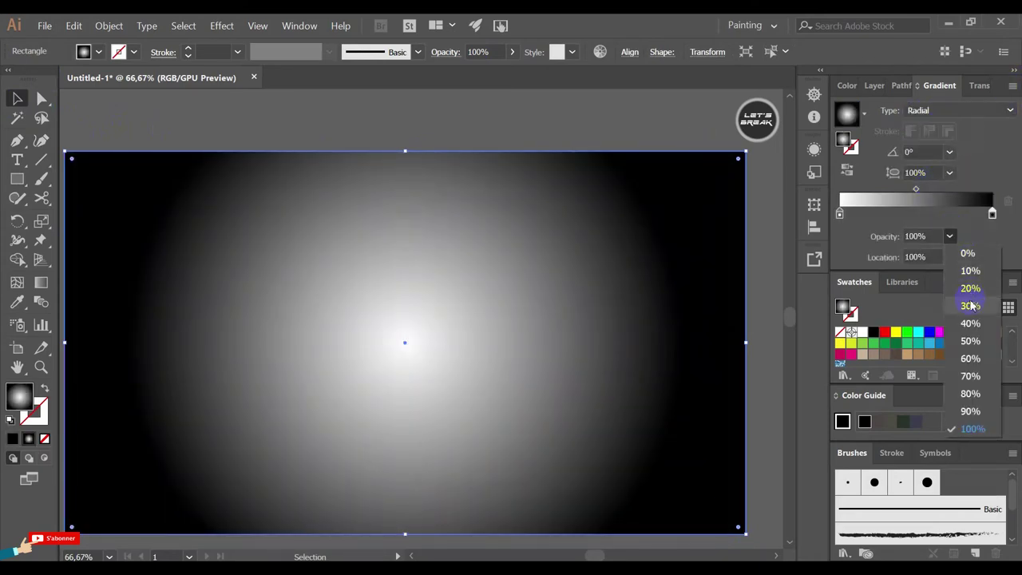
pyautogui.click(970, 306)
# Place the gradient rectangle behind the artwork with Cut and Paste in Back, then select the black circle
pyautogui.click(74, 25)
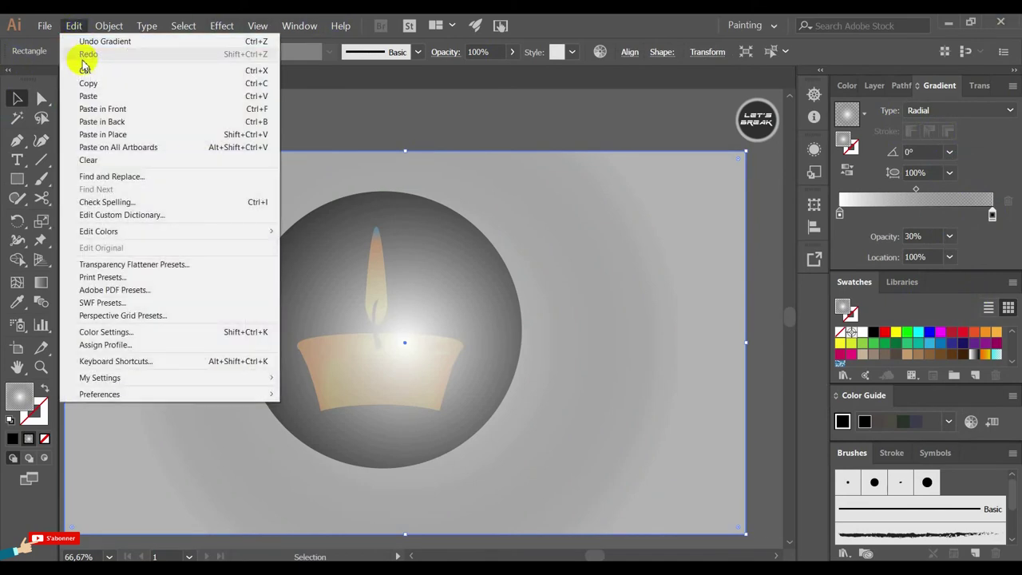
pyautogui.click(84, 70)
pyautogui.click(75, 25)
pyautogui.click(116, 121)
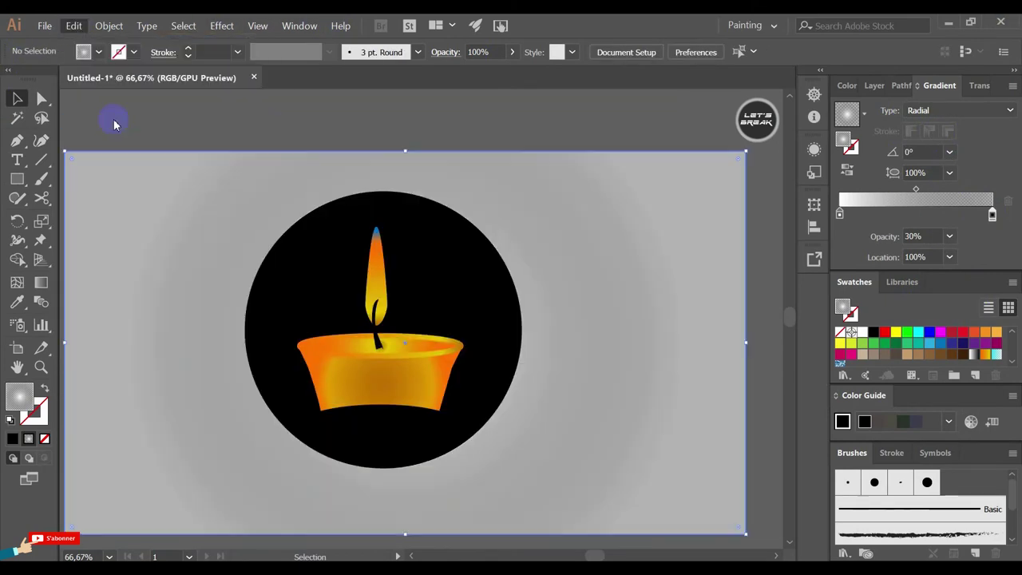
pyautogui.click(209, 104)
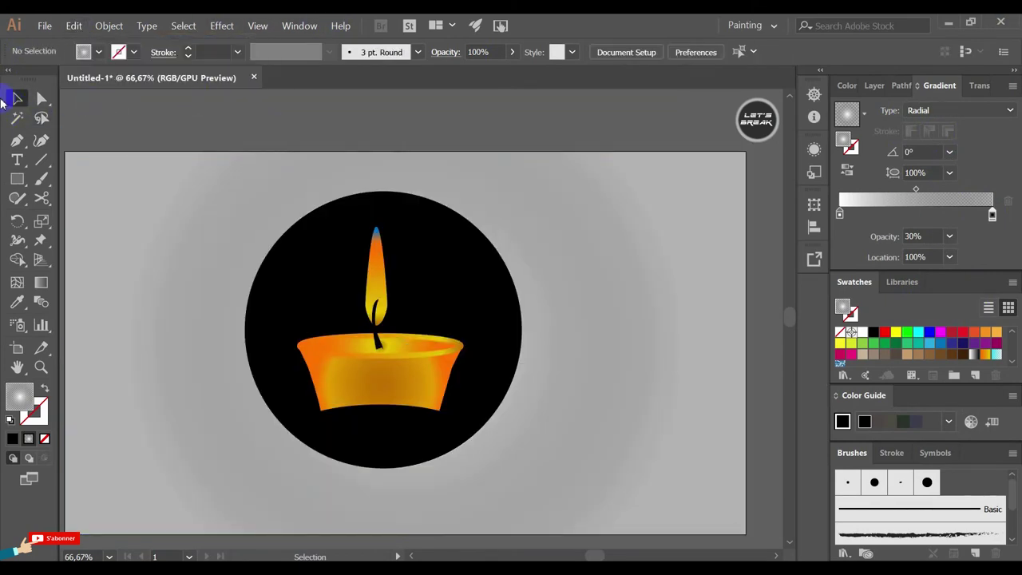
pyautogui.click(488, 253)
pyautogui.click(257, 26)
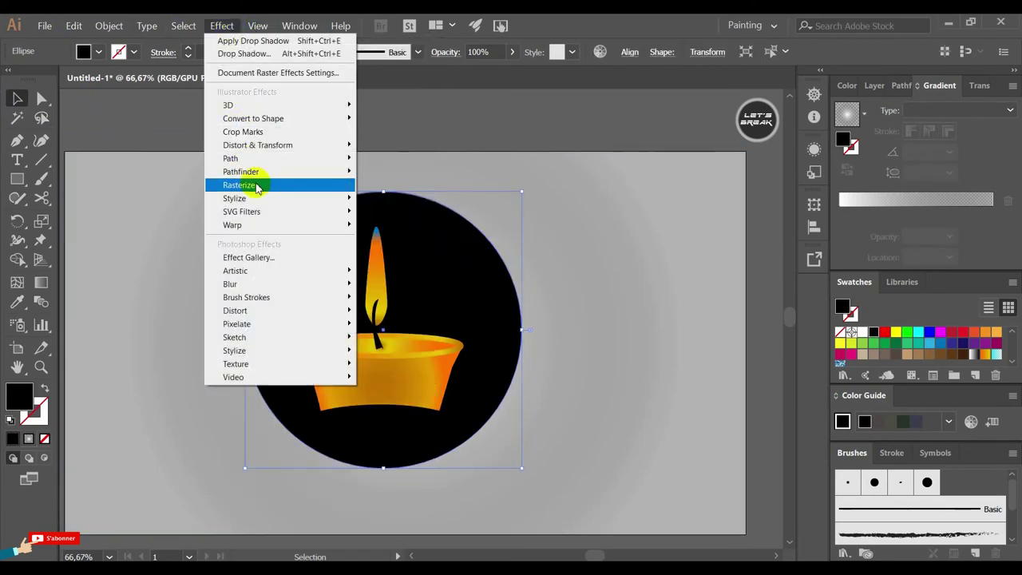
# Apply an 11 mm Feather effect to the black circle
pyautogui.click(263, 183)
pyautogui.click(642, 400)
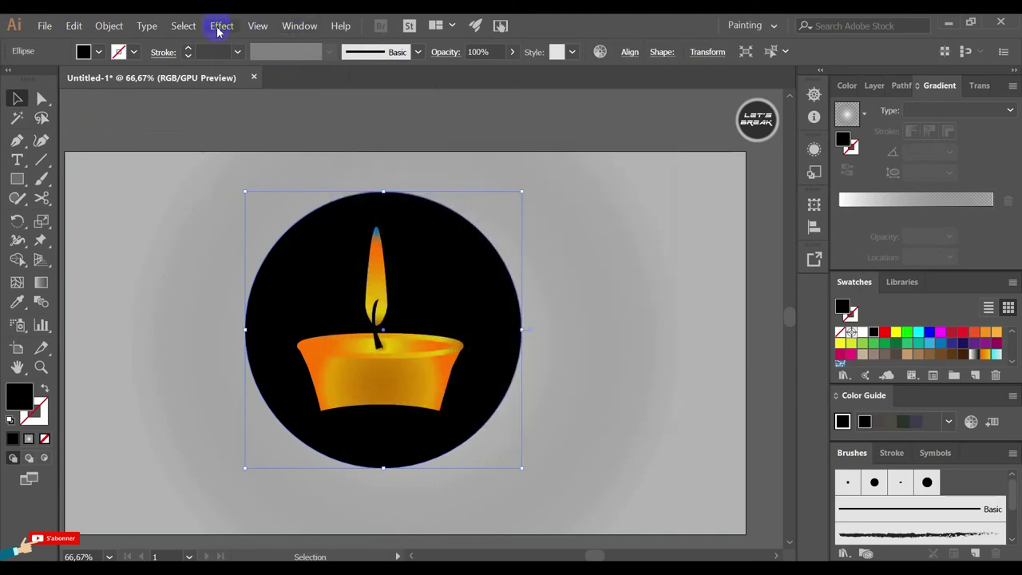
pyautogui.click(221, 26)
pyautogui.click(431, 209)
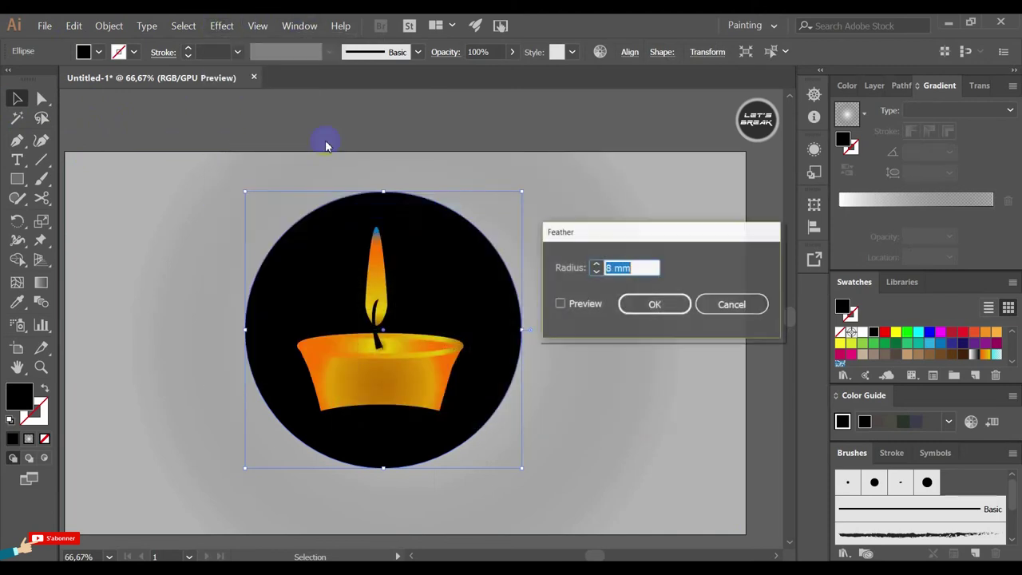
pyautogui.click(561, 305)
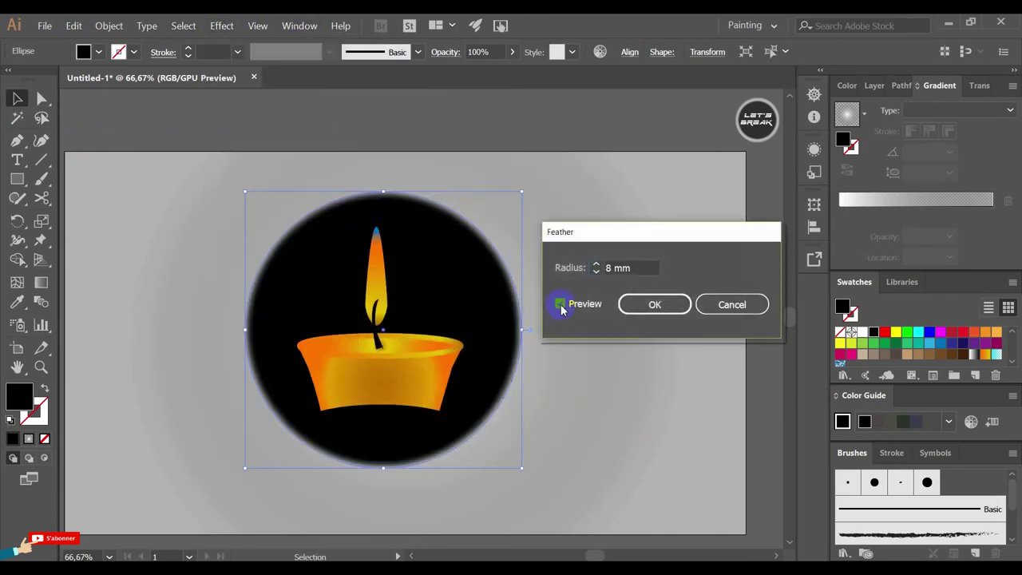
pyautogui.click(596, 265)
pyautogui.click(595, 265)
pyautogui.click(595, 265)
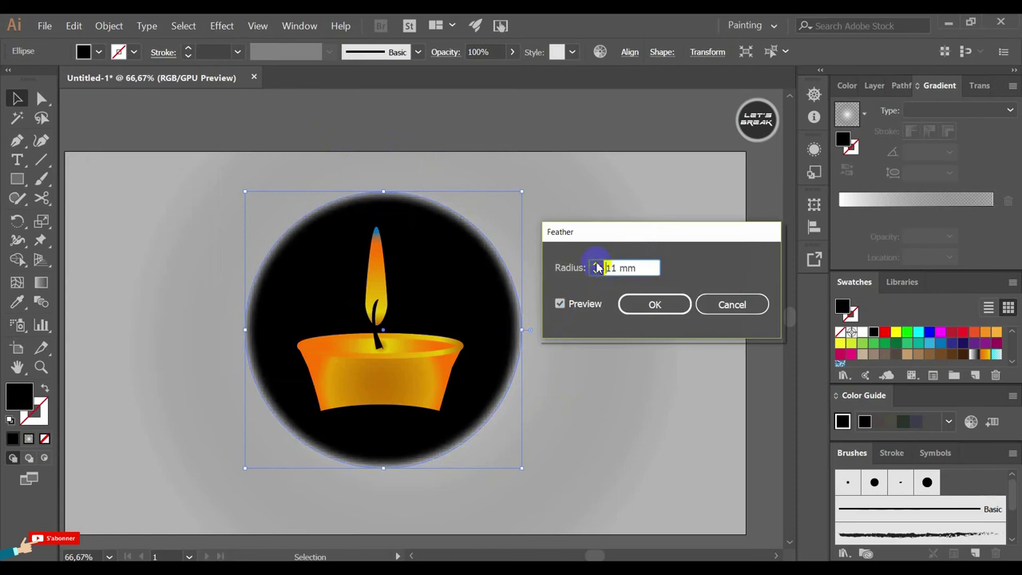
pyautogui.click(681, 306)
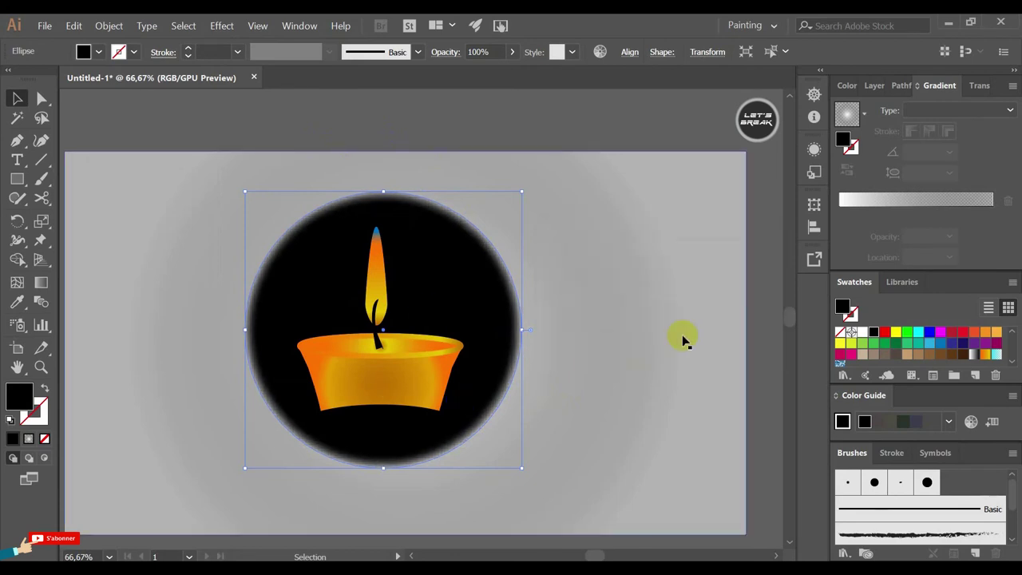
pyautogui.click(679, 338)
# Apply the same Feather effect to the ellipse over the cup's base, then deselect
pyautogui.click(358, 417)
pyautogui.click(257, 26)
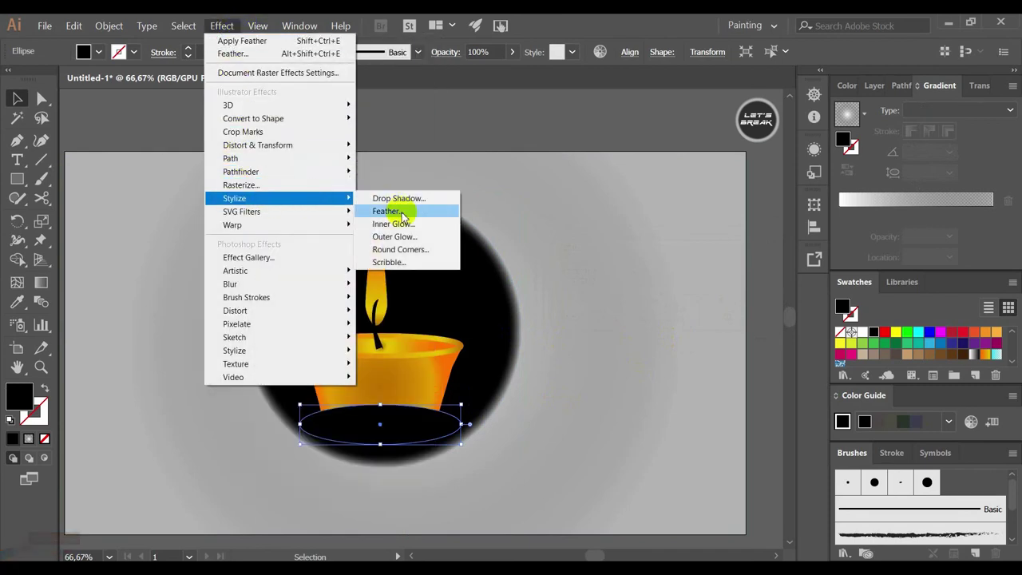
pyautogui.click(395, 210)
pyautogui.click(561, 304)
pyautogui.click(668, 304)
pyautogui.click(597, 197)
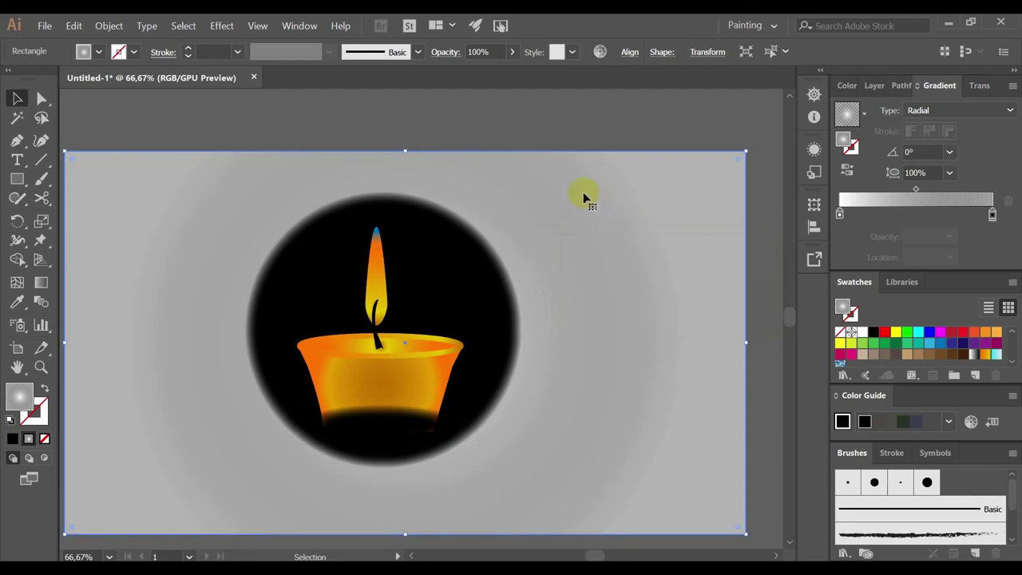
pyautogui.click(604, 110)
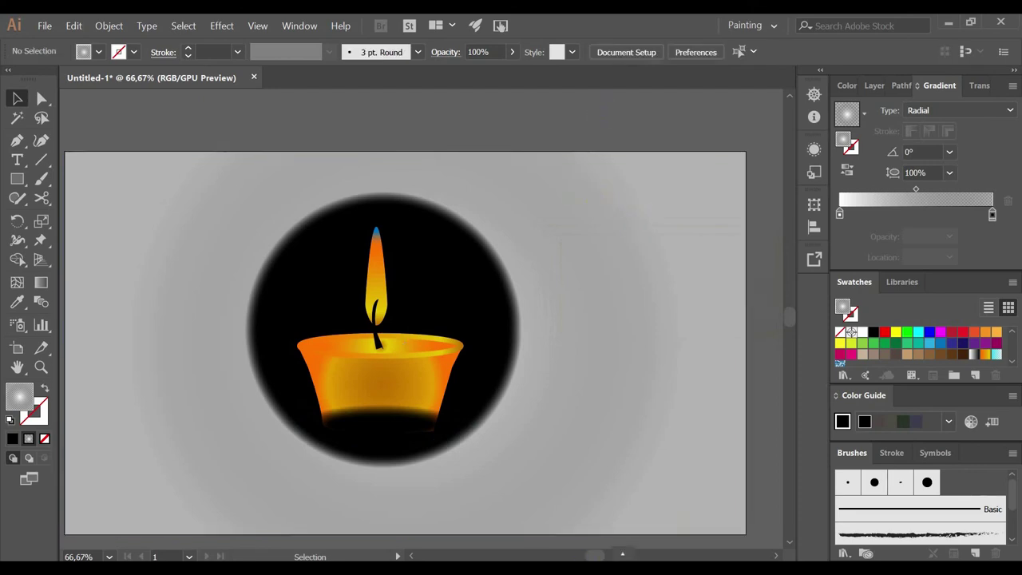
pyautogui.hotkey('ctrl', '=')
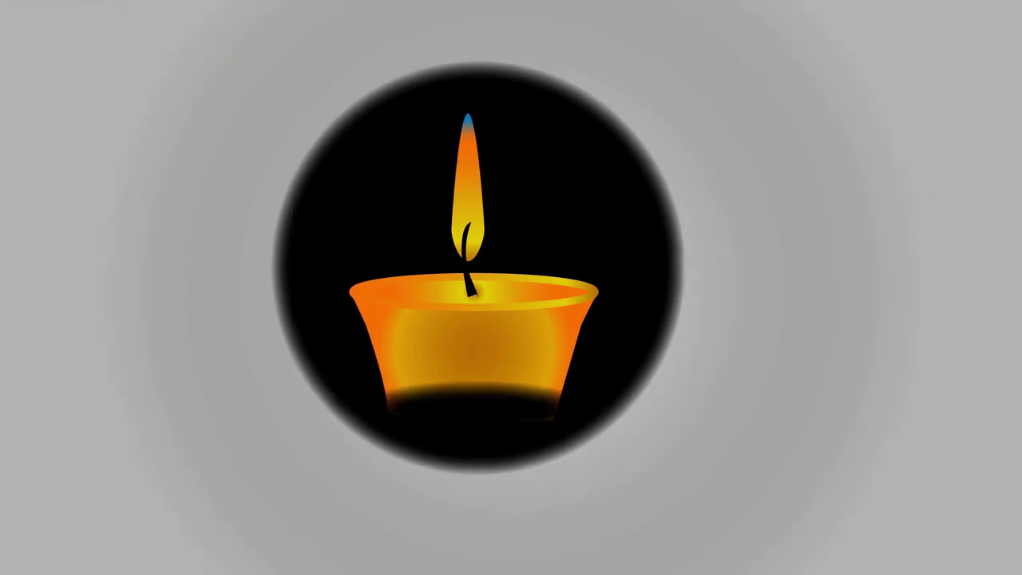